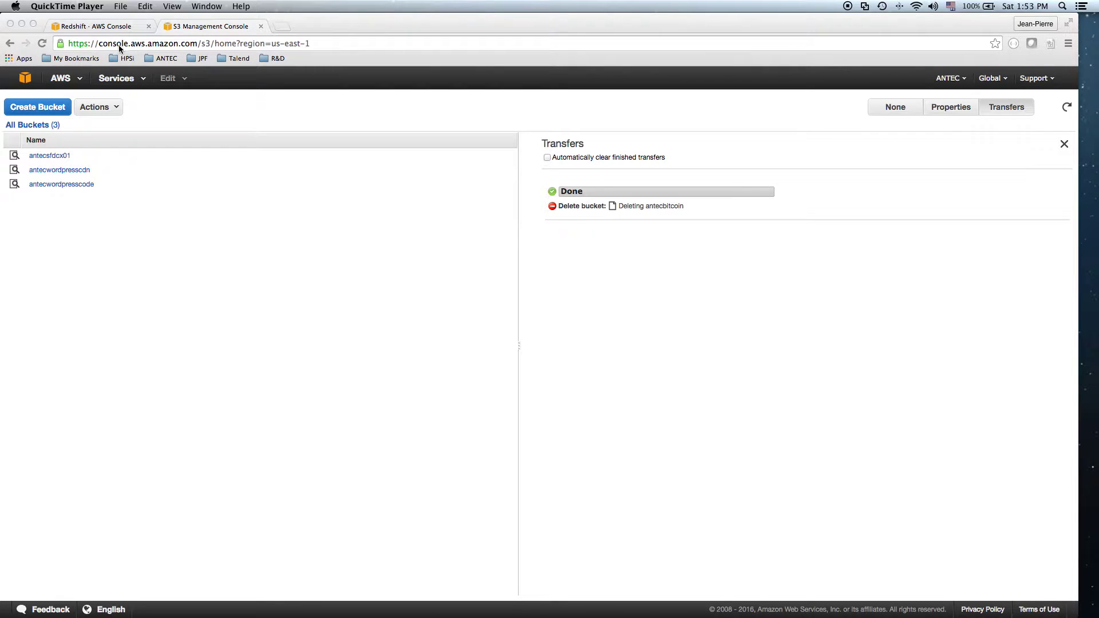
# Step: Review the Redshift dashboard's resources and the list of cluster snapshots in the AWS console
pyautogui.click(87, 29)
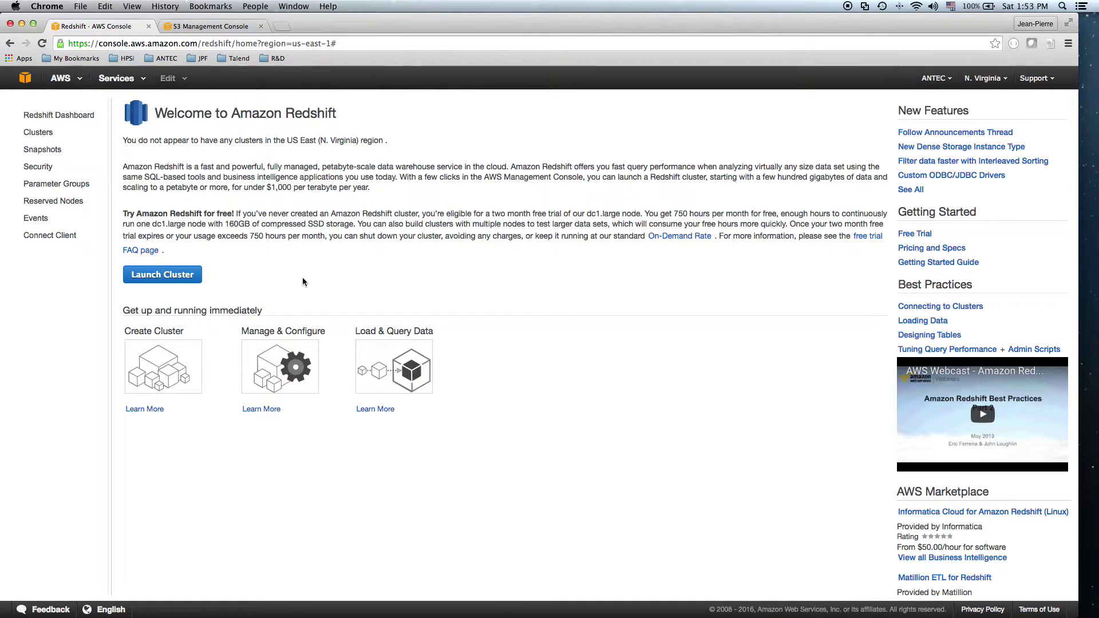
pyautogui.click(40, 115)
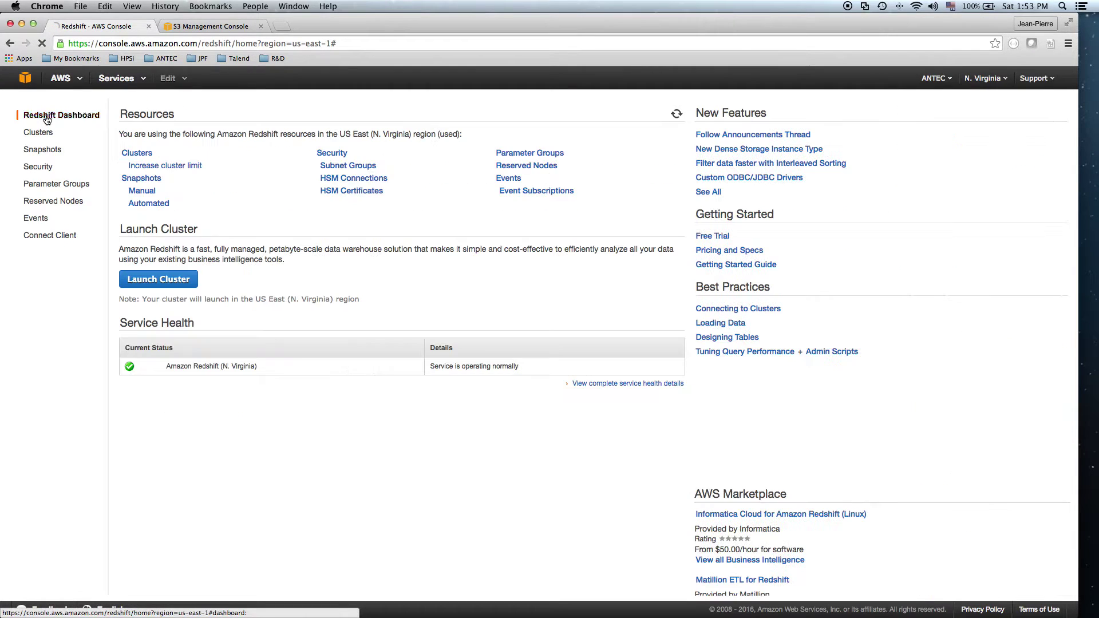
pyautogui.click(54, 150)
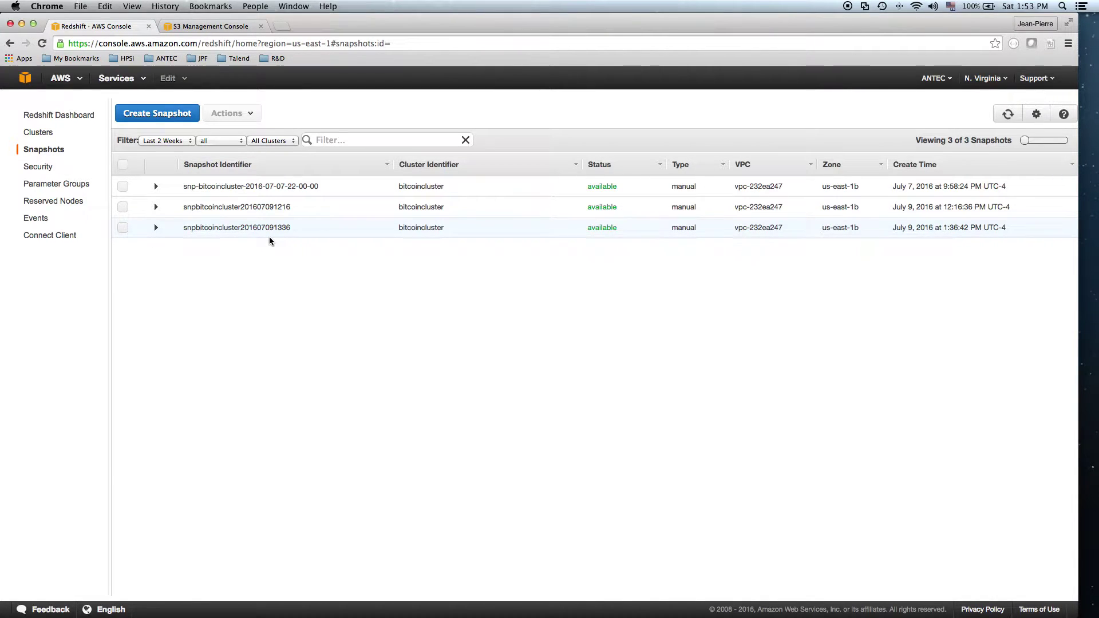
# Step: Switch to Talend Open Studio, open the Step_1_getGdxTradesAllCurrency job from the AWS_BD folder and run it
pyautogui.press('super+Tab')
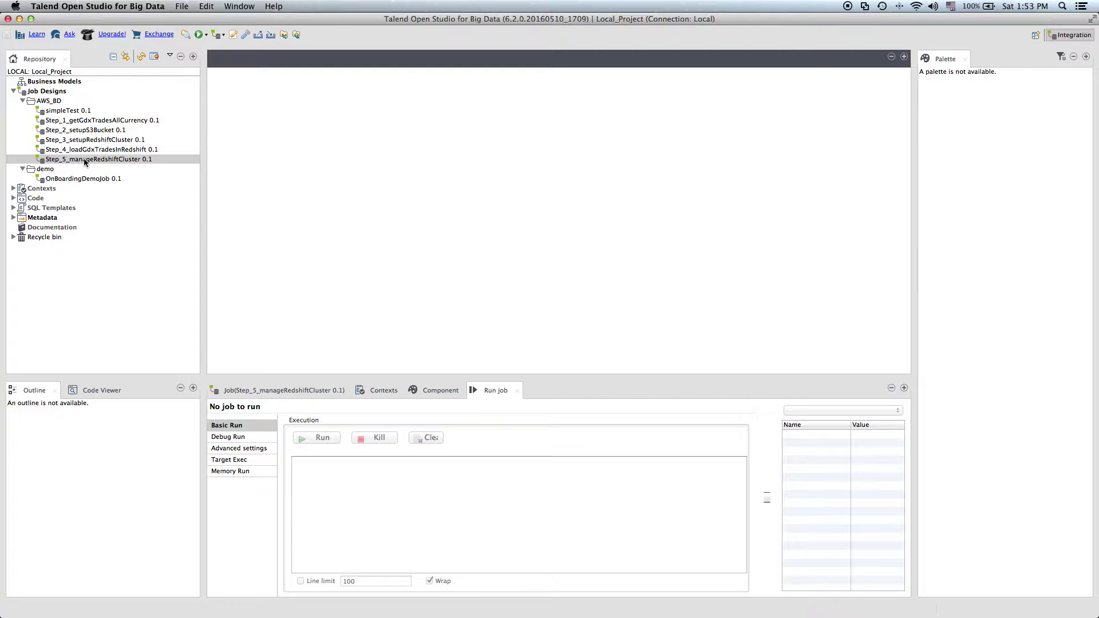
pyautogui.click(56, 122)
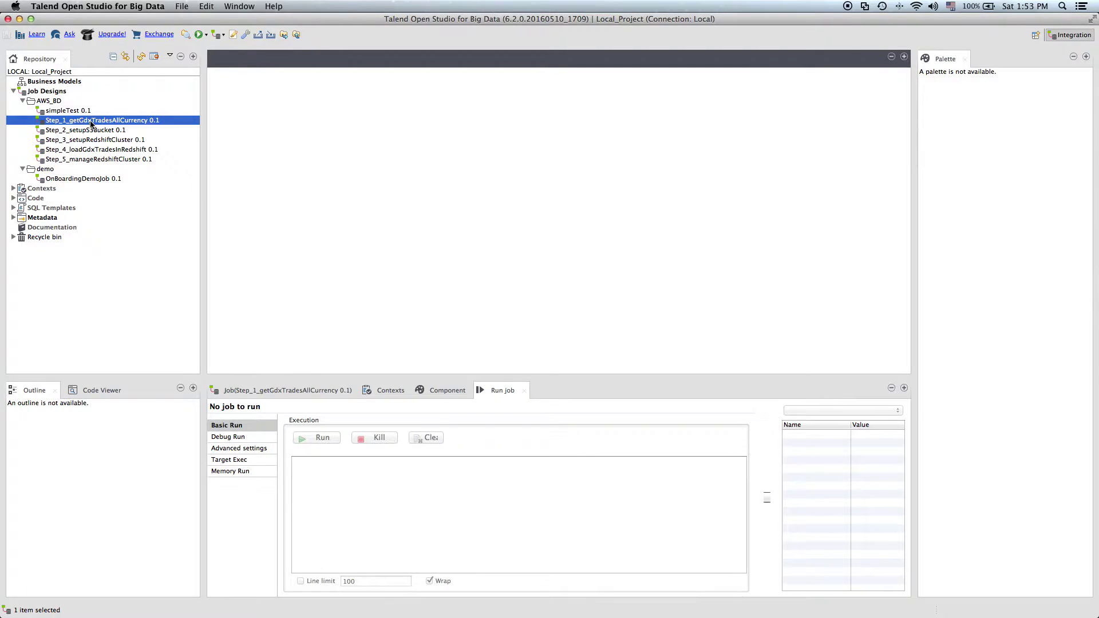
pyautogui.doubleClick(92, 123)
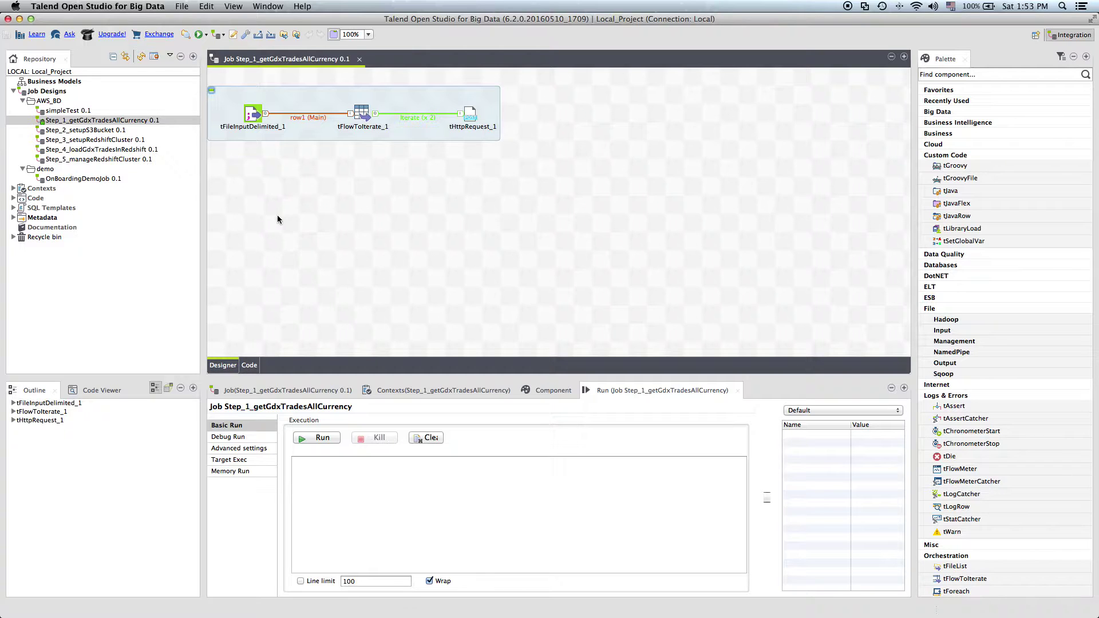
pyautogui.click(313, 438)
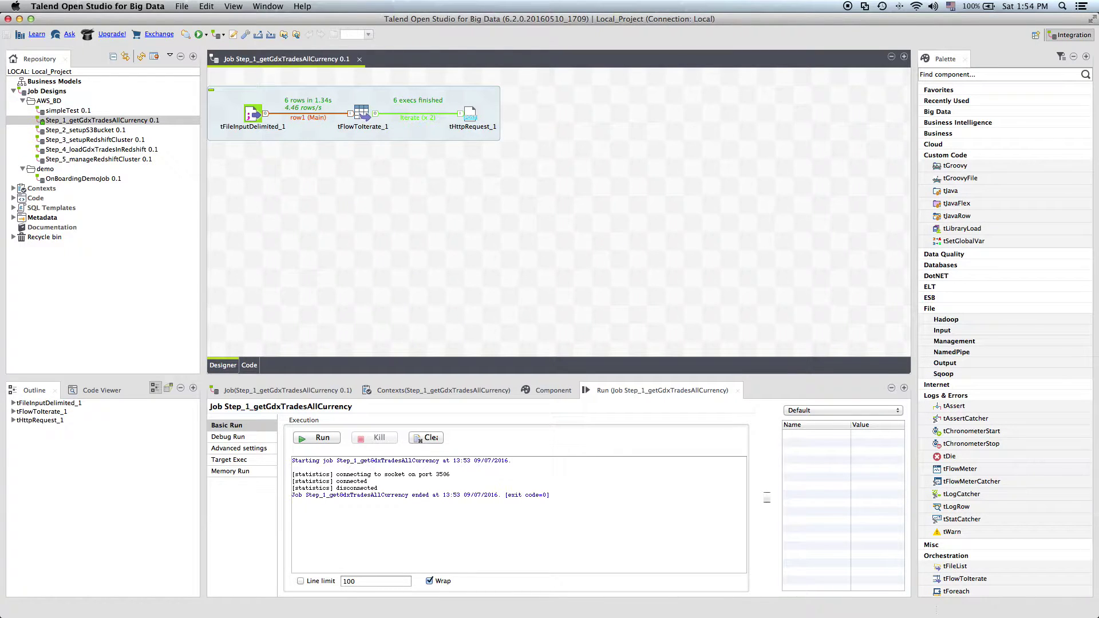
# Step: Check the gdxtrades CSV files in the awsGdxDemo folder in Finder and put the Finder window away
pyautogui.press('super+Tab')
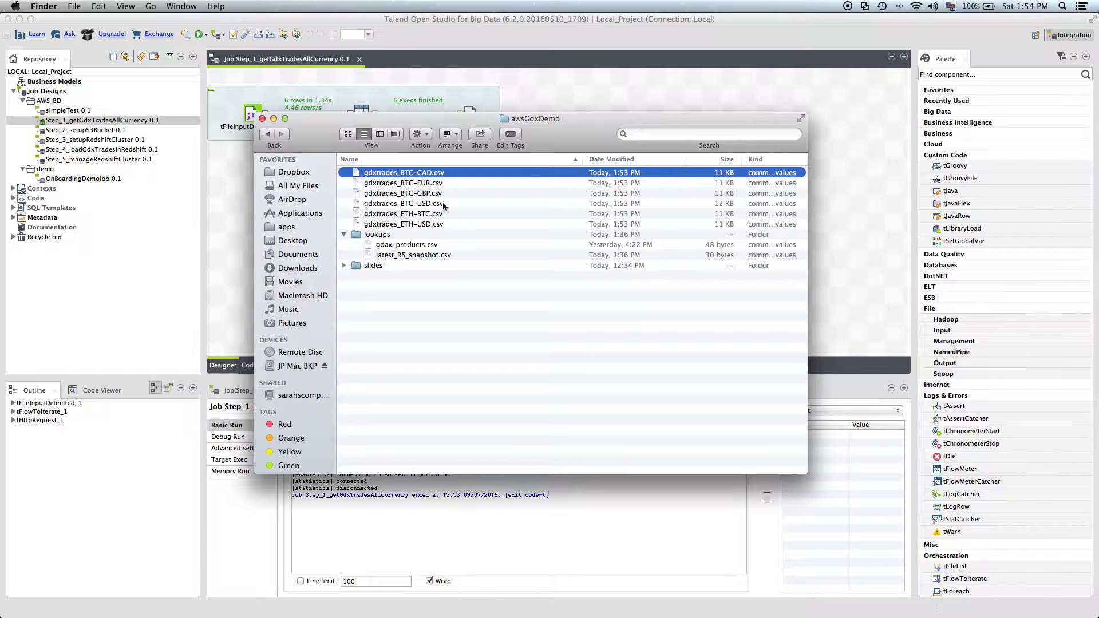
pyautogui.click(273, 118)
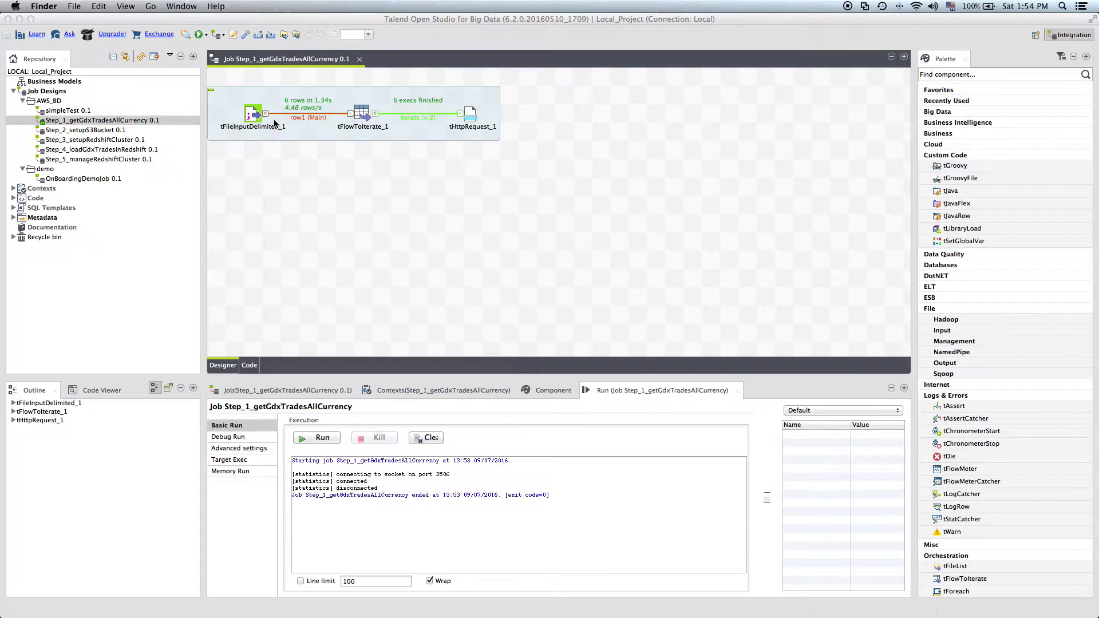
# Step: Replace the open Step 1 job with the Step_2_setupS3Bucket job and run it
pyautogui.click(359, 60)
pyautogui.click(101, 130)
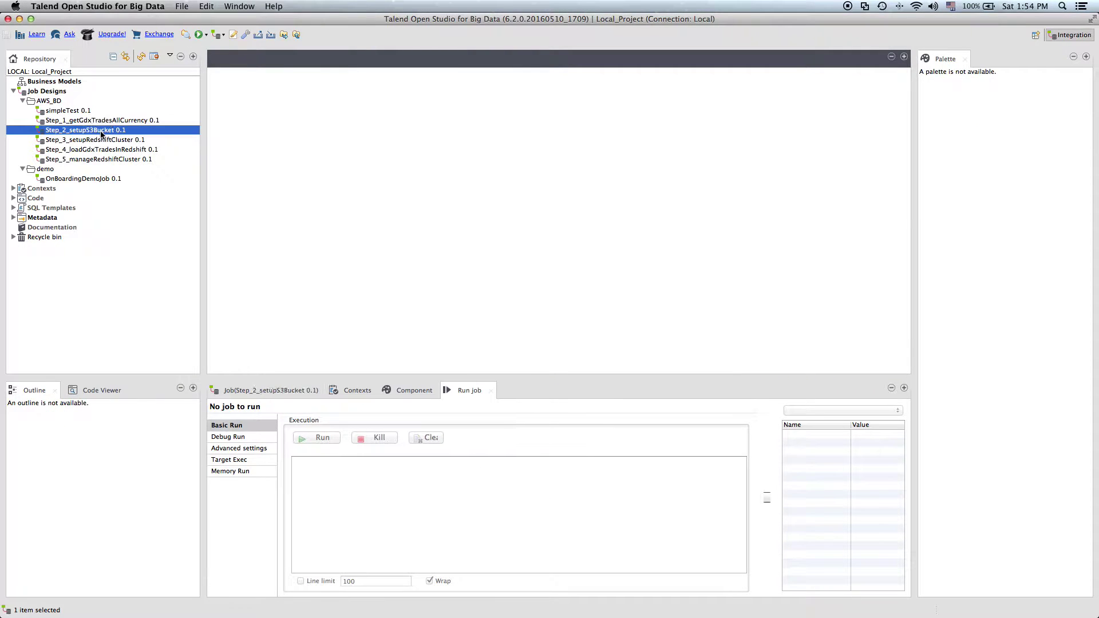
pyautogui.doubleClick(101, 131)
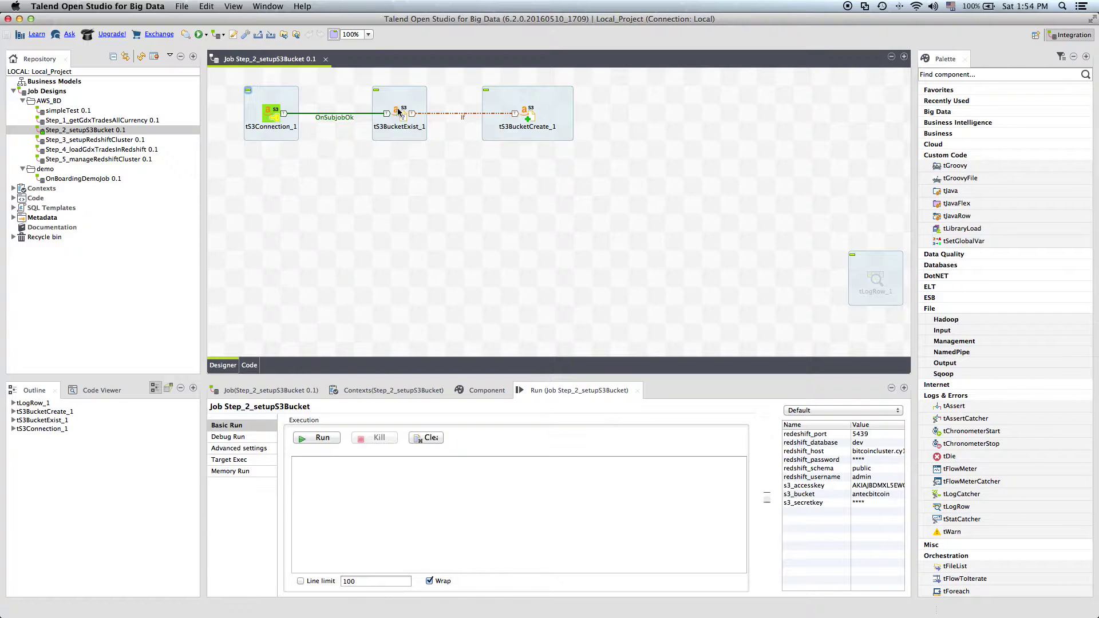
pyautogui.click(315, 439)
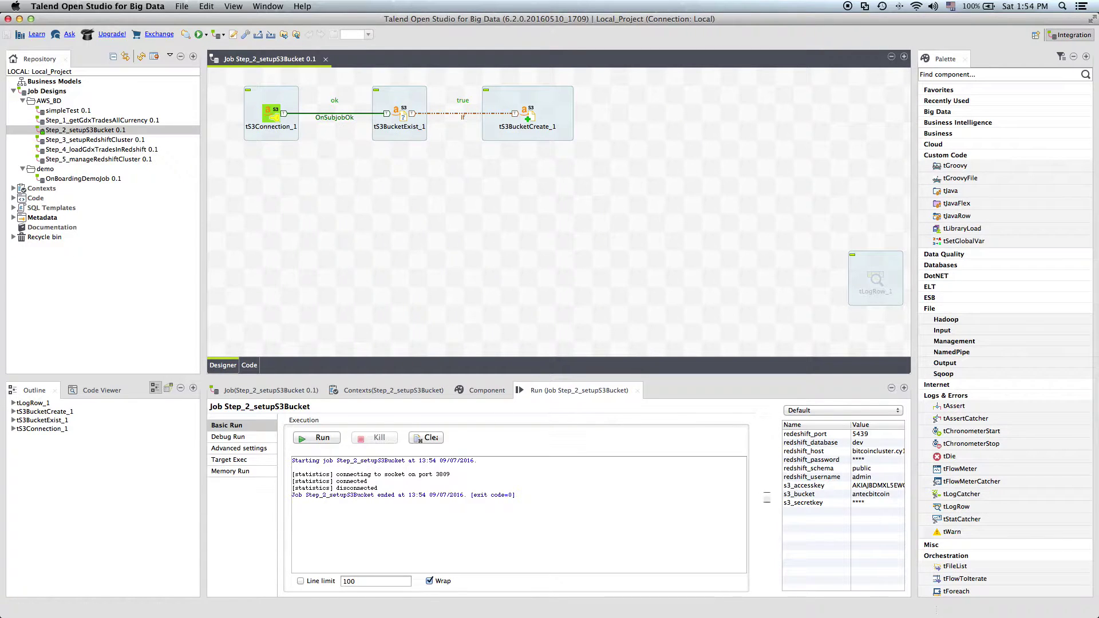
# Step: Switch to Chrome, inspect the antecbitcoin bucket from the refreshed S3 bucket list, and check the Redshift clusters page
pyautogui.click(20, 18)
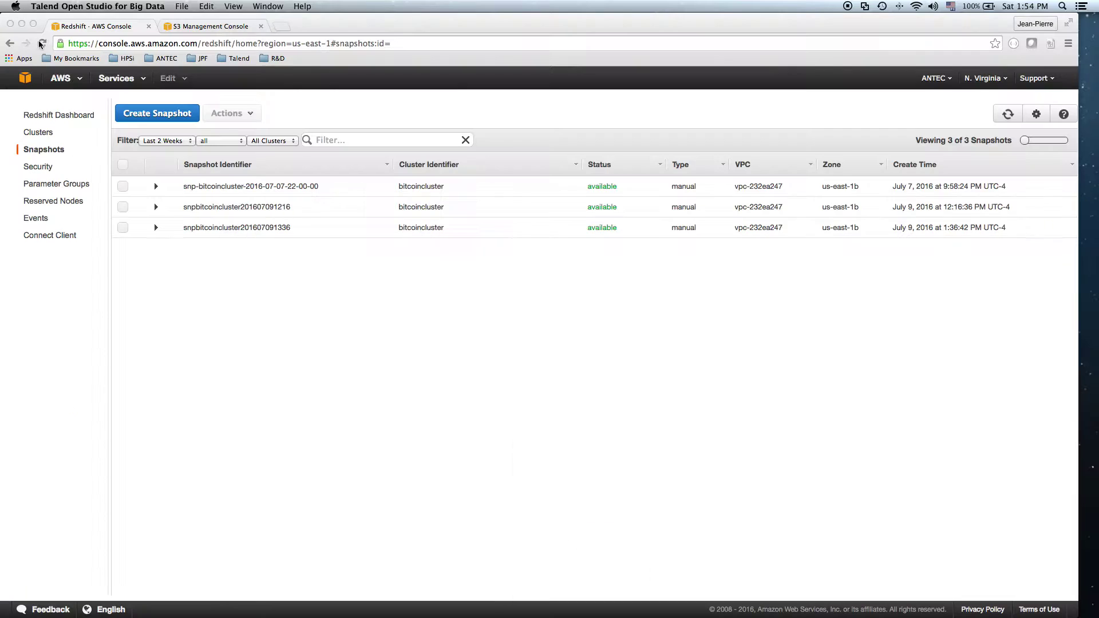
pyautogui.click(204, 26)
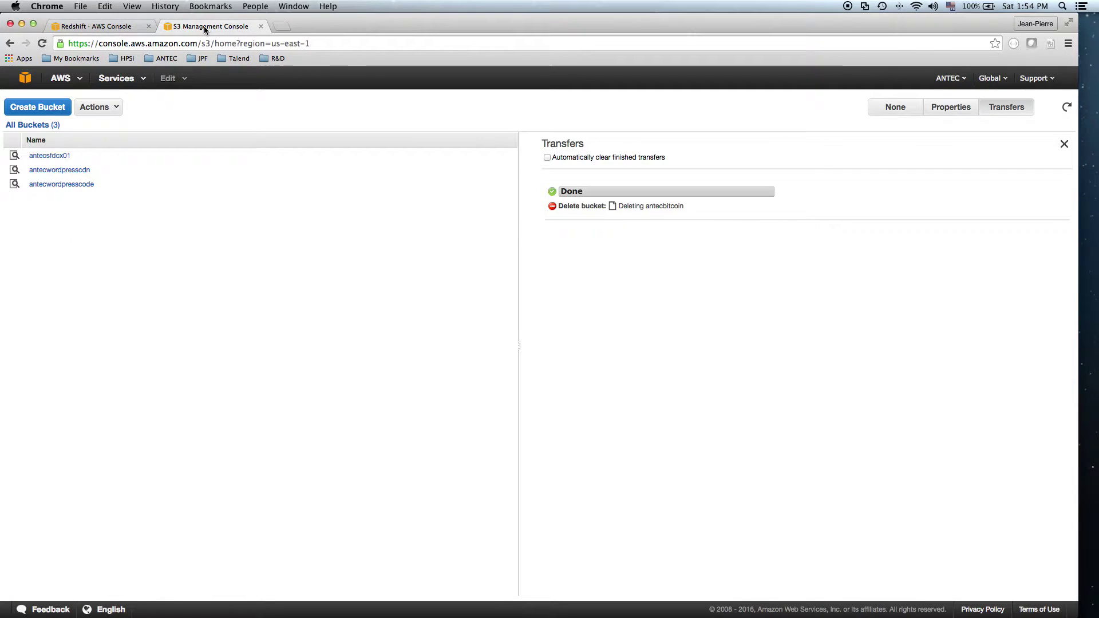
pyautogui.click(1067, 110)
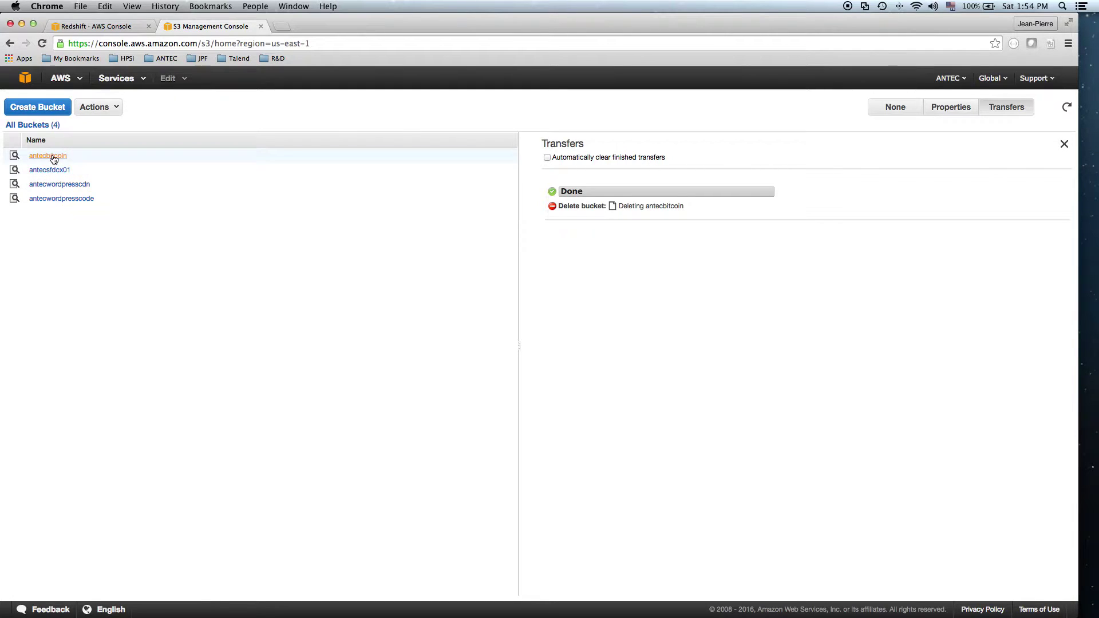
pyautogui.click(53, 157)
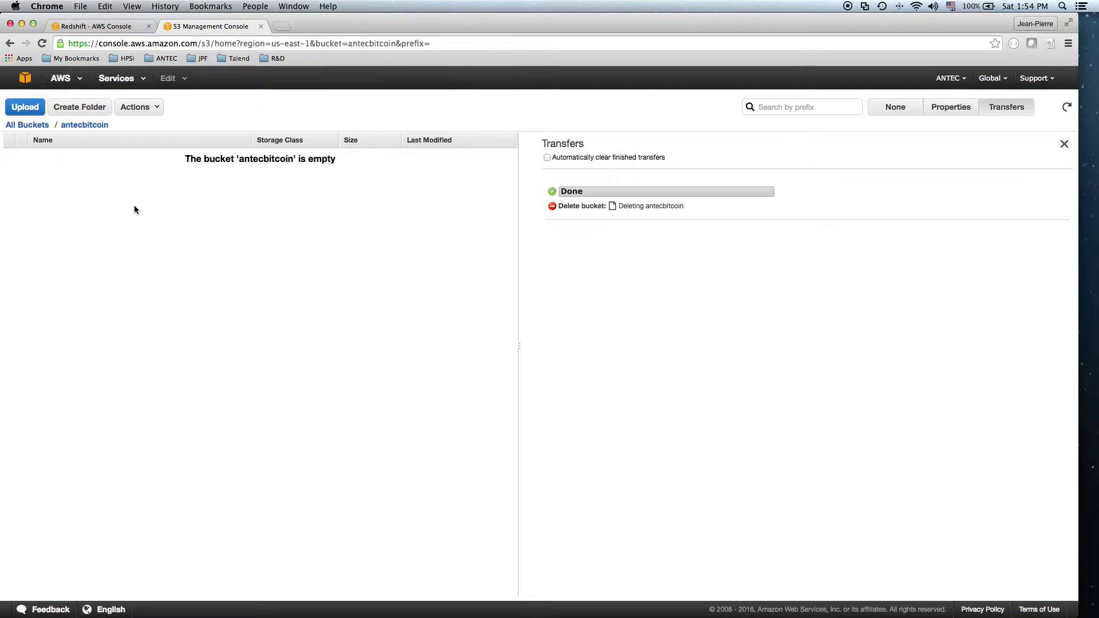
pyautogui.click(114, 25)
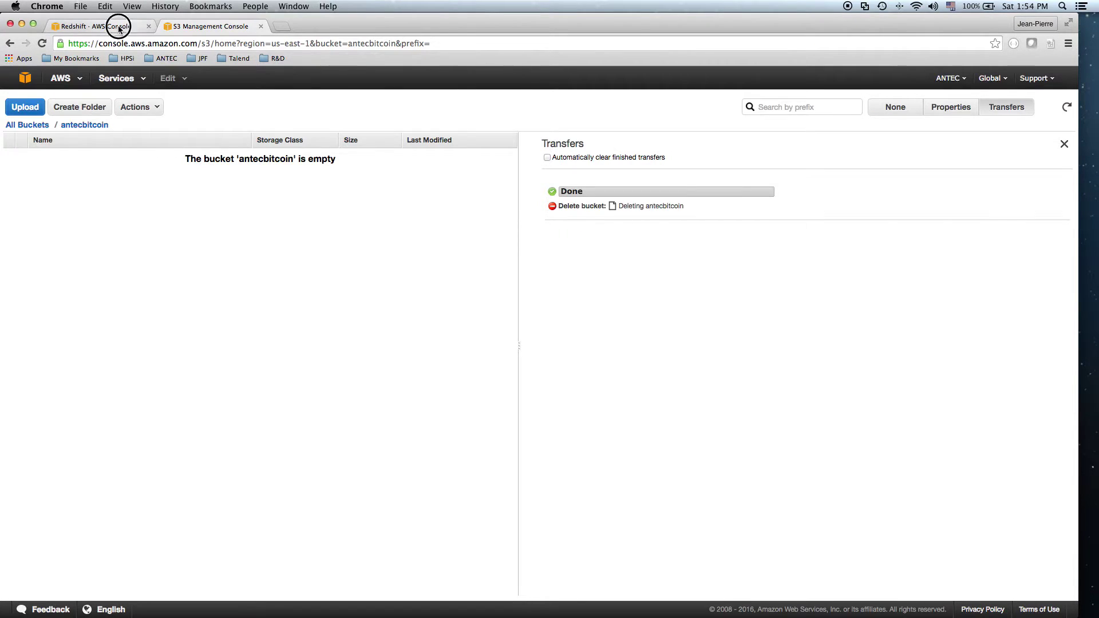
pyautogui.click(39, 132)
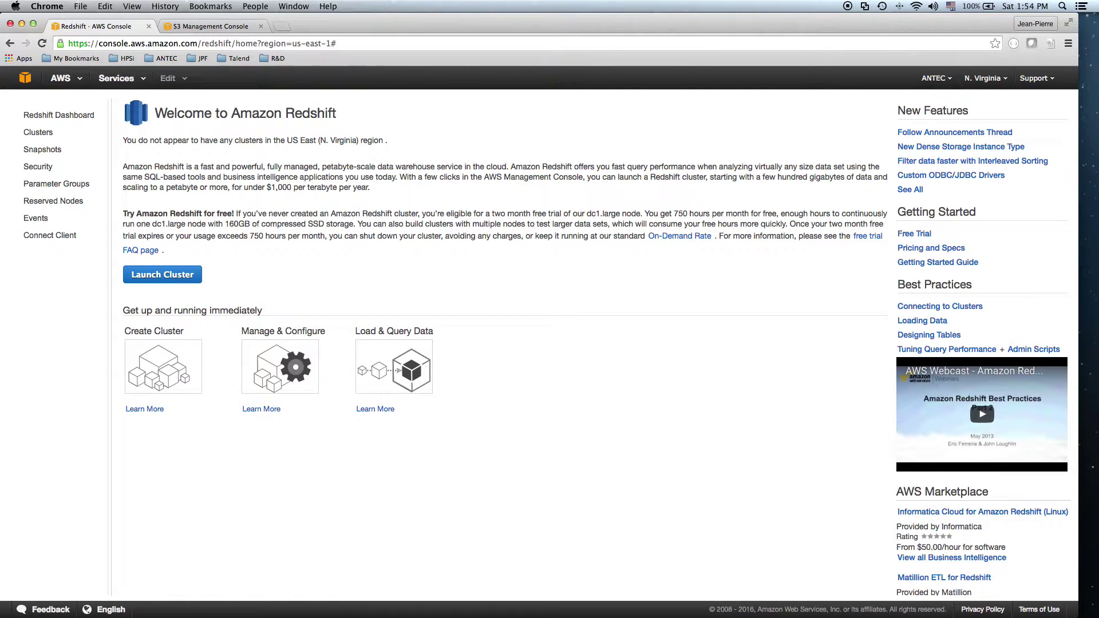
# Step: Return to Talend Open Studio, replace the Step 2 job with the Step_3_setupRedshiftCluster job and run it
pyautogui.press('super+Tab')
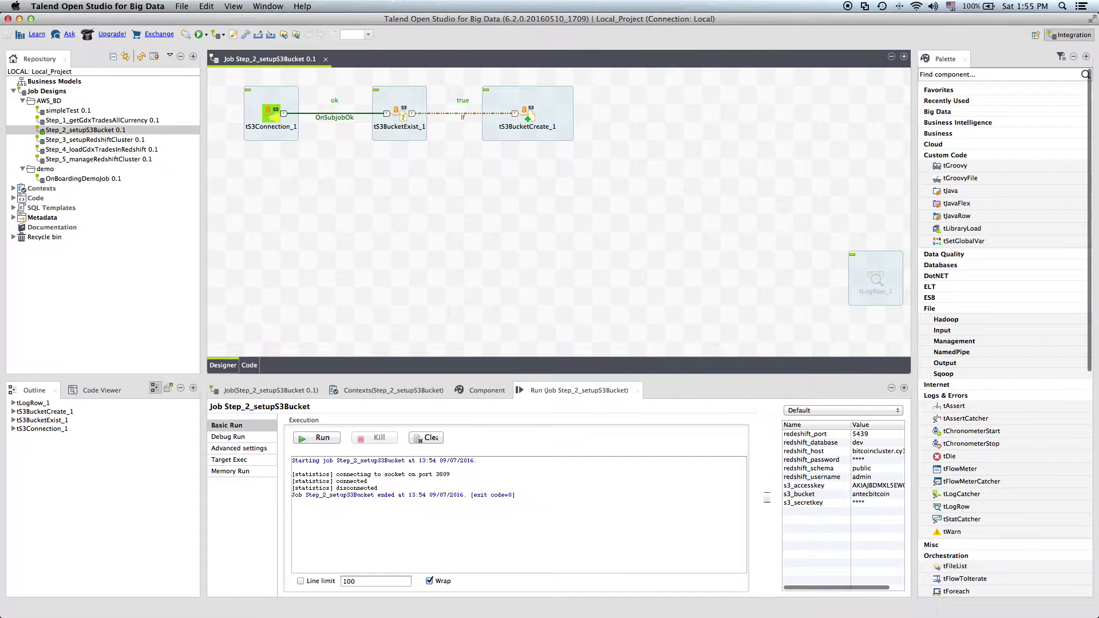
pyautogui.click(324, 60)
pyautogui.click(78, 141)
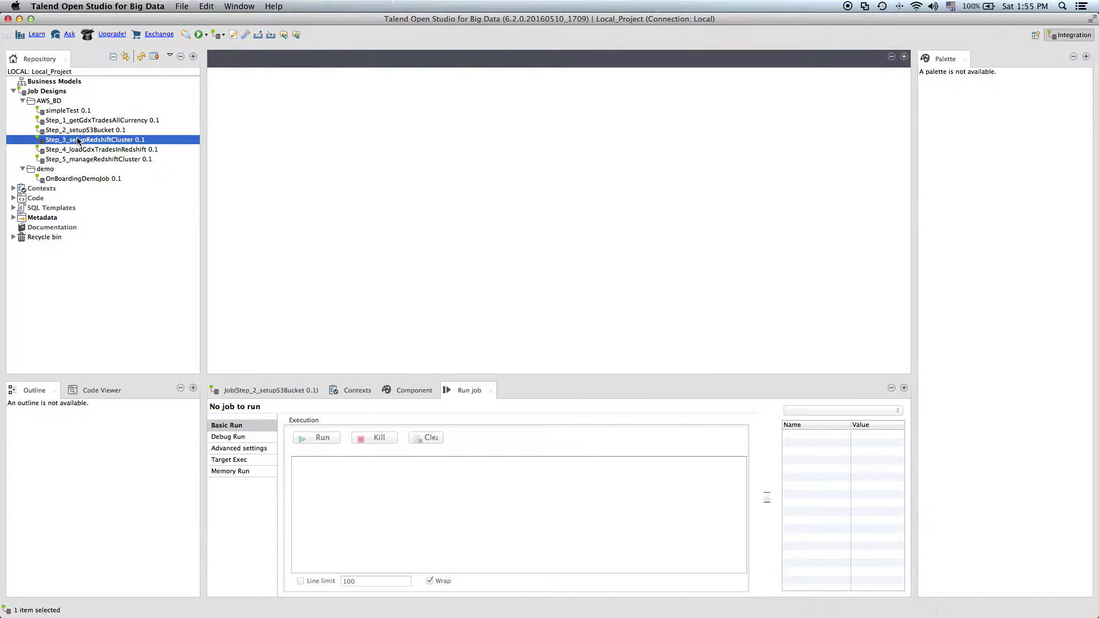
pyautogui.doubleClick(78, 141)
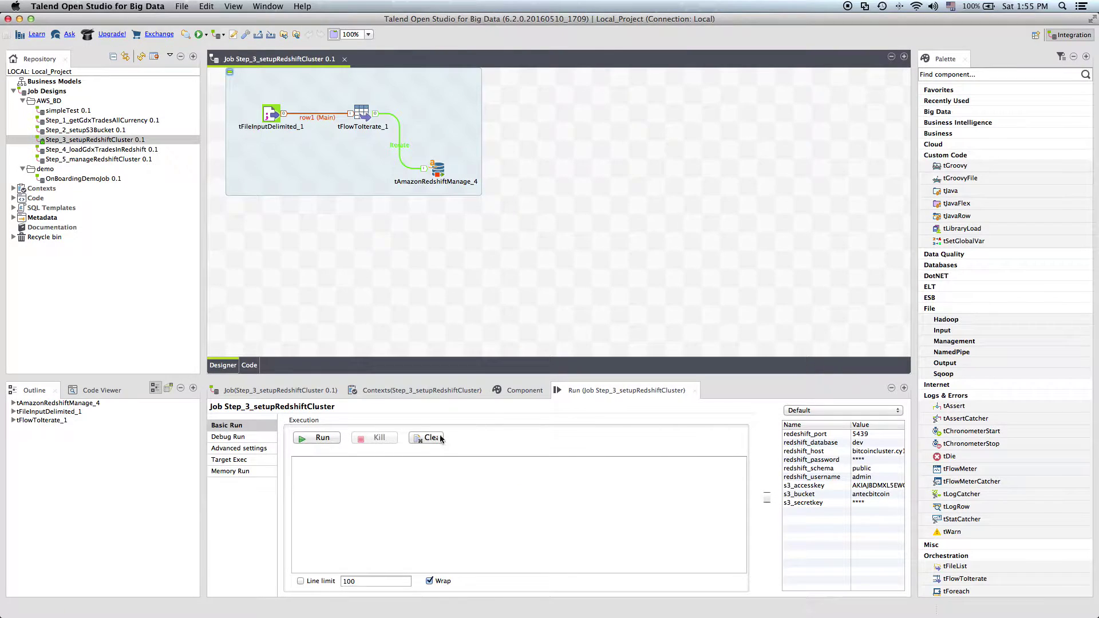
pyautogui.click(309, 438)
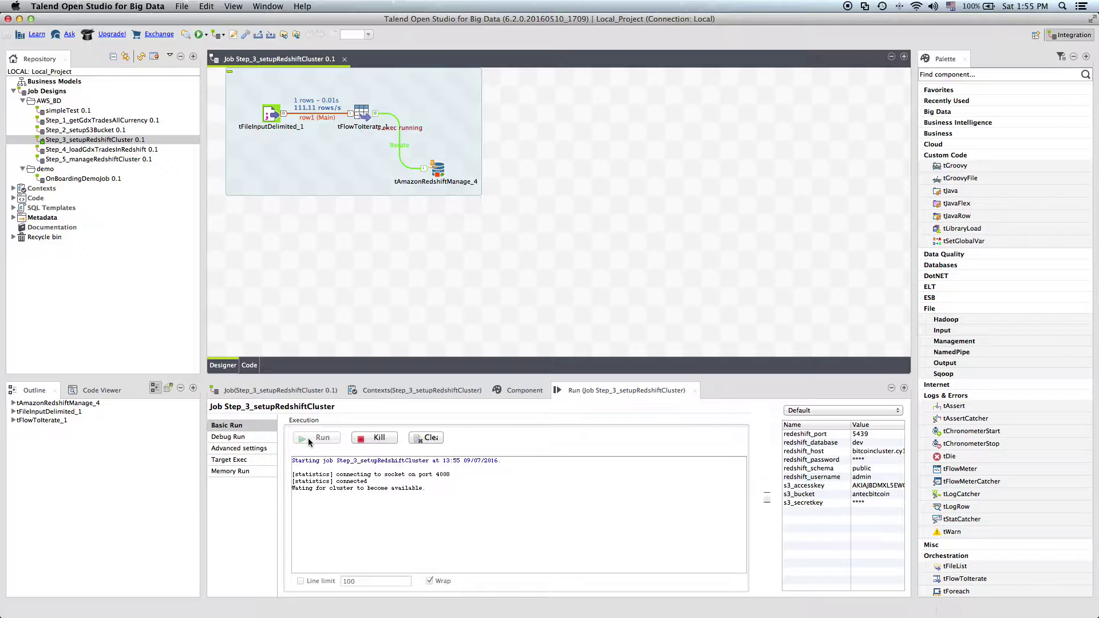
# Step: Switch to Chrome and check the status of bitcoincluster in the Redshift cluster list
pyautogui.click(19, 19)
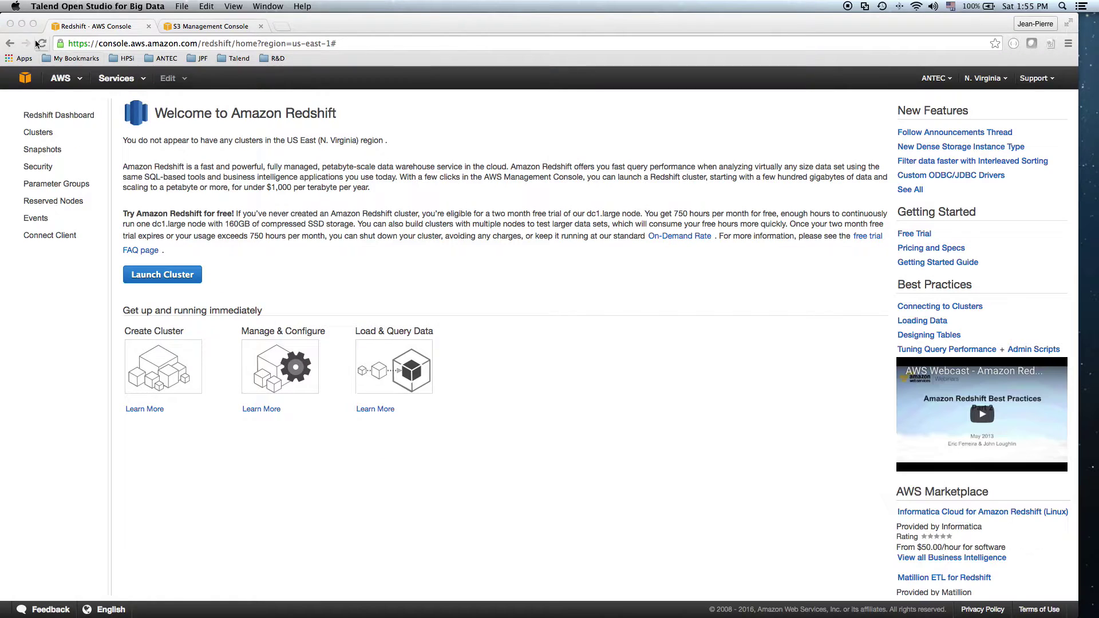
pyautogui.click(42, 117)
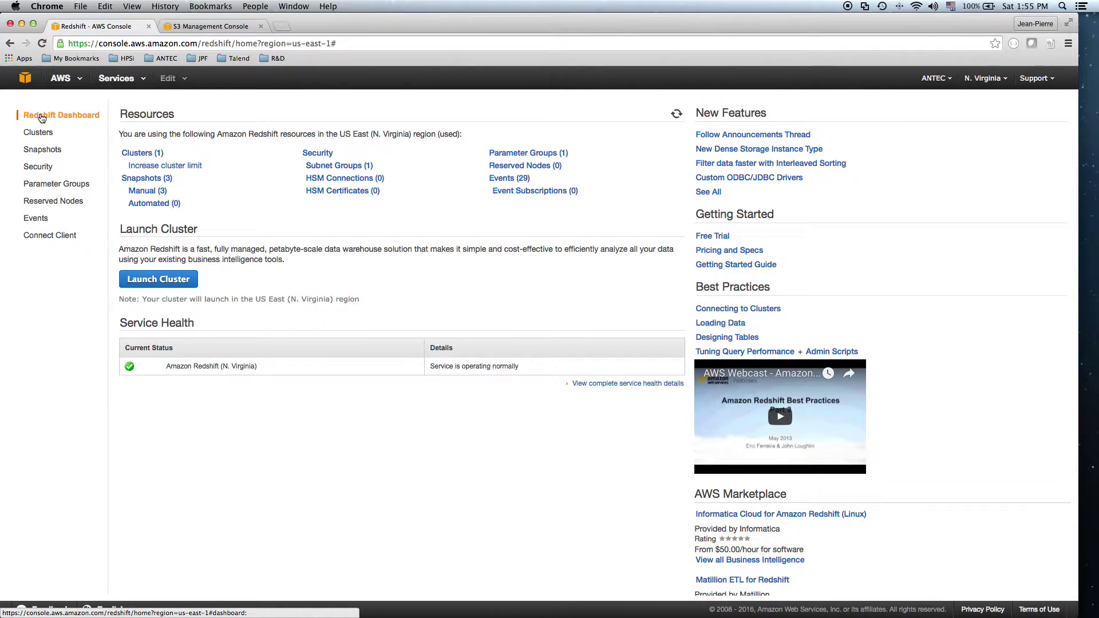
pyautogui.click(38, 133)
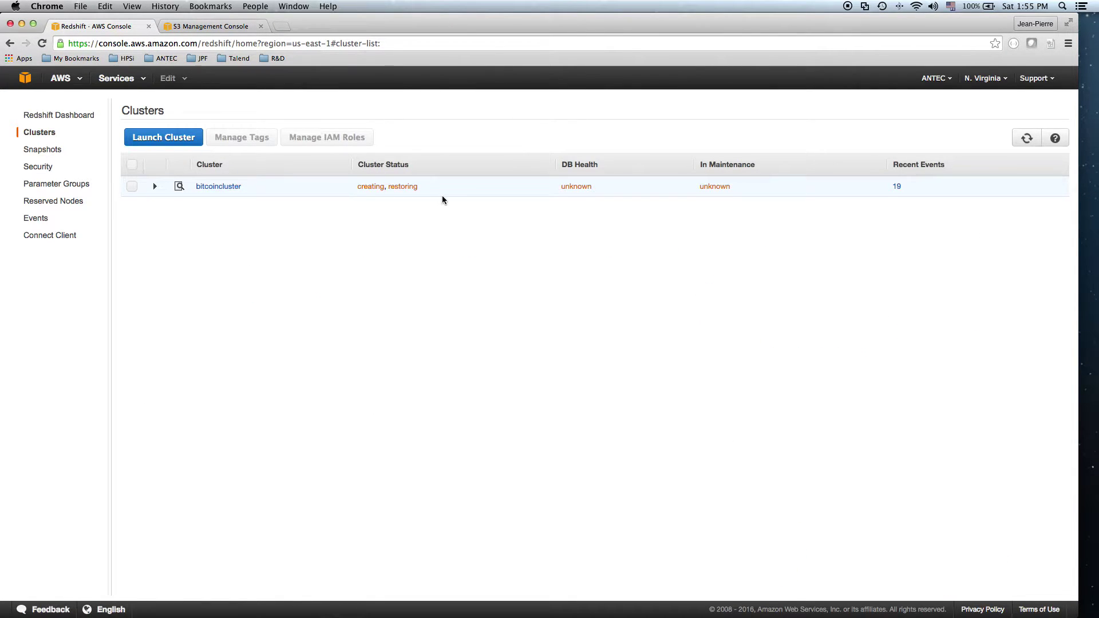
pyautogui.click(848, 7)
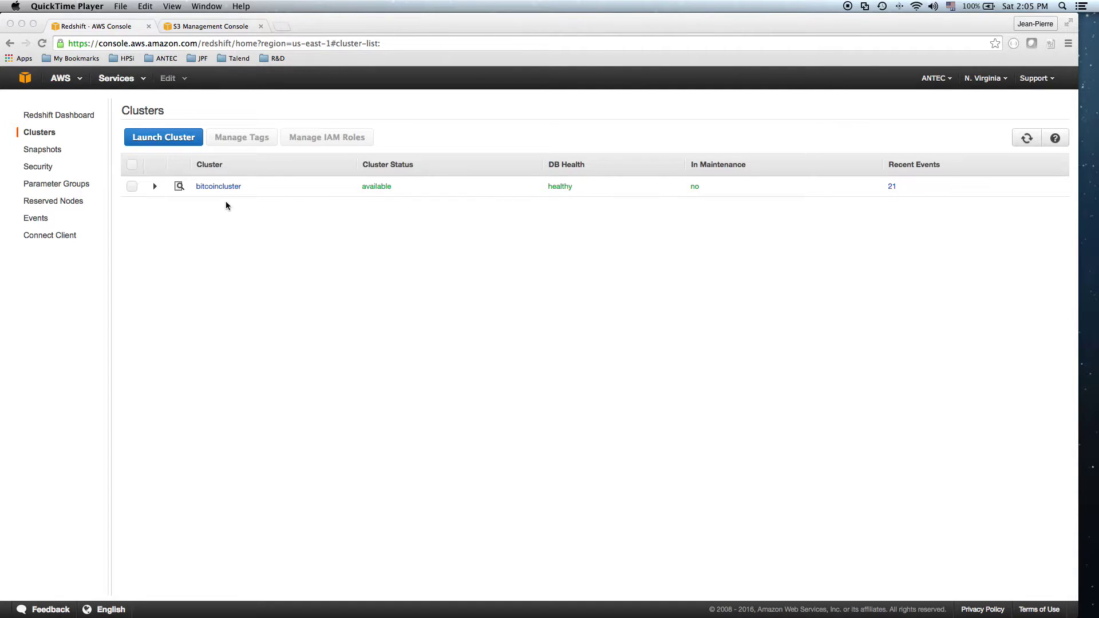
# Step: Expand the bitcoincluster entry to examine its endpoint, cluster properties and database properties
pyautogui.click(154, 187)
pyautogui.click(155, 187)
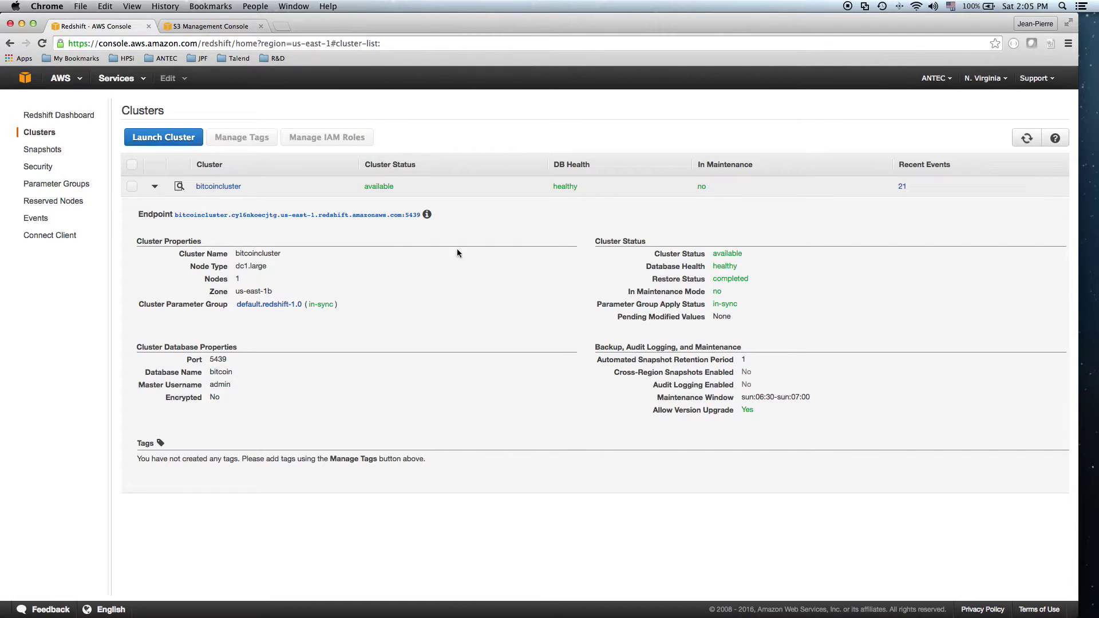
# Step: Switch to Talend Open Studio, open the Step_4_loadGdxTradesInRedshift job, and check the source CSV files in Finder's awsGdxDemo folder
pyautogui.press('super+Tab')
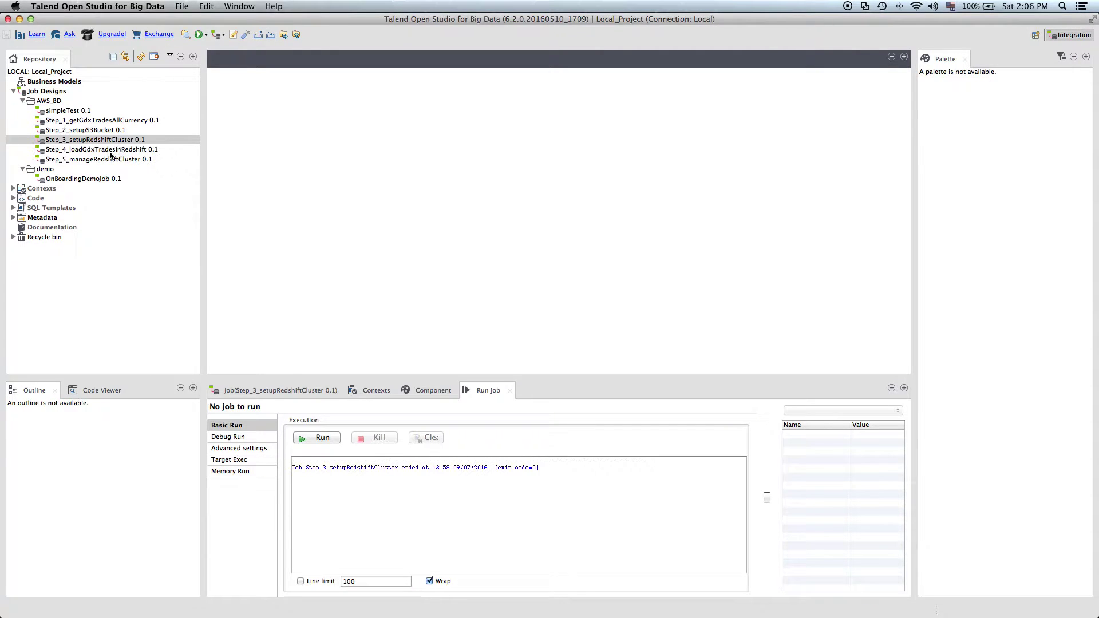
pyautogui.doubleClick(110, 151)
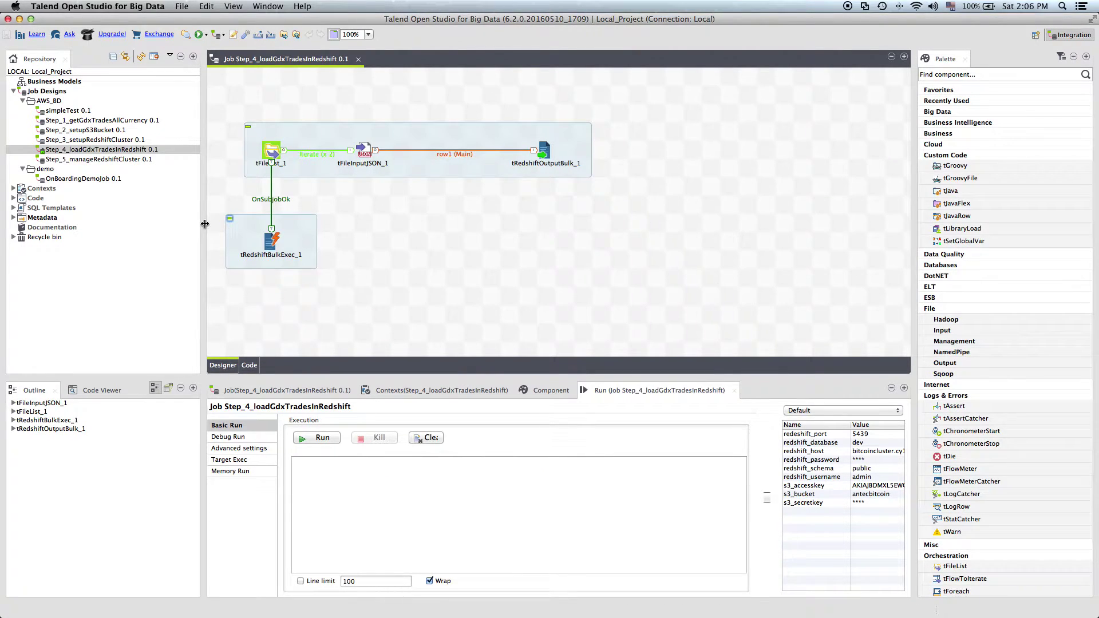
pyautogui.press('super+Tab')
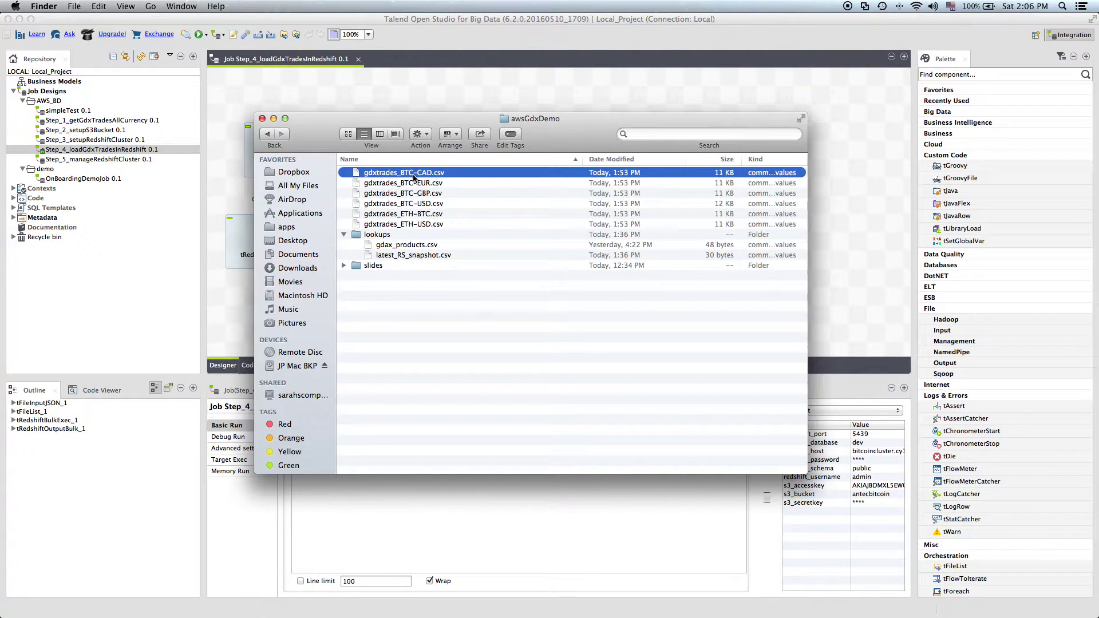
pyautogui.click(273, 118)
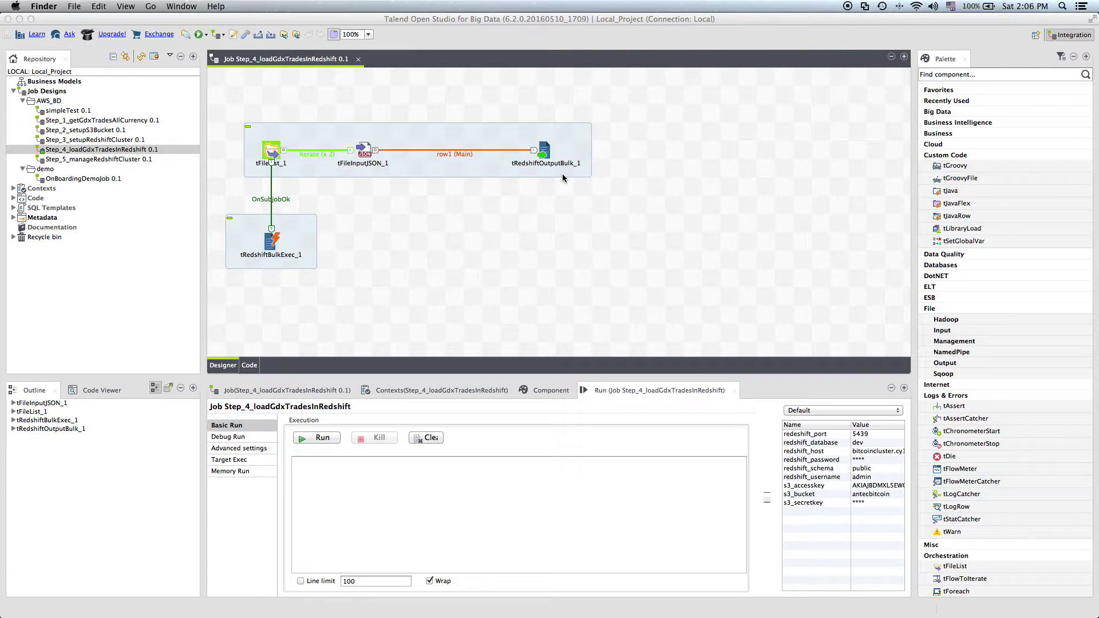
# Step: Check the parallel execution settings of the iterate link between tFileList_1 and tFileInputJSON_1, and run the Step 4 job
pyautogui.click(312, 155)
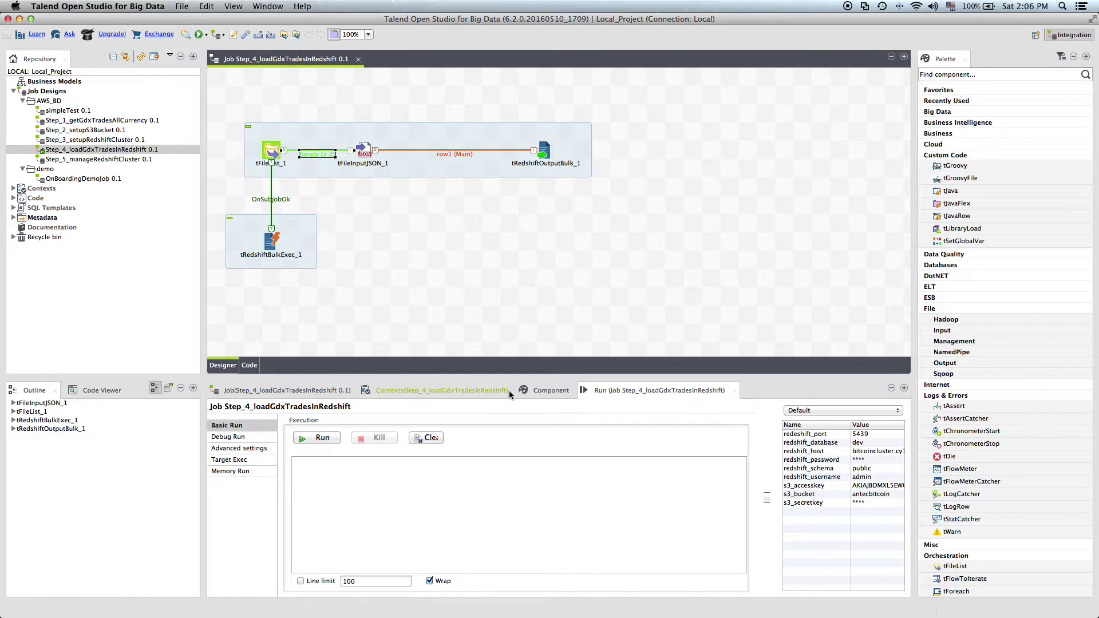
pyautogui.click(544, 390)
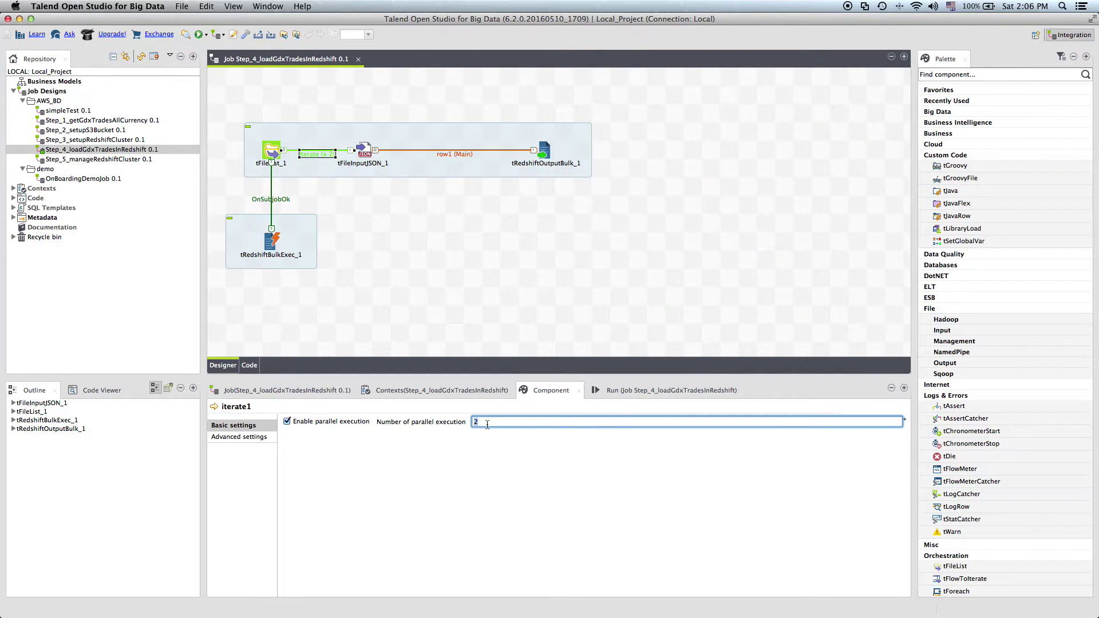
pyautogui.click(629, 390)
pyautogui.click(295, 438)
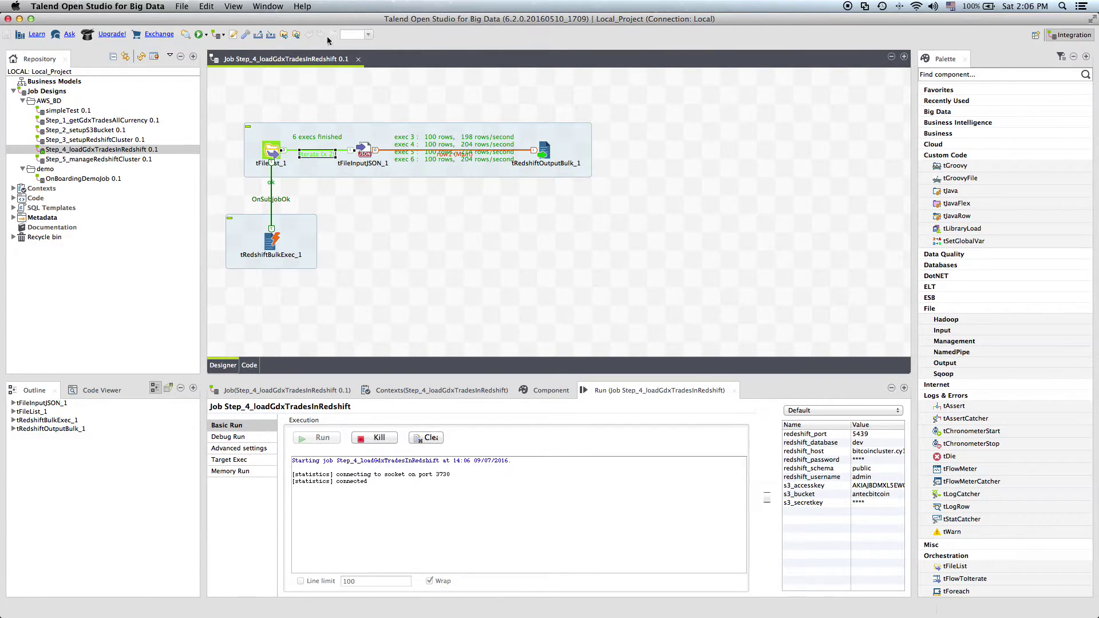
# Step: Switch to Chrome and expand bitcoincluster in the Redshift cluster list to view its details
pyautogui.click(20, 19)
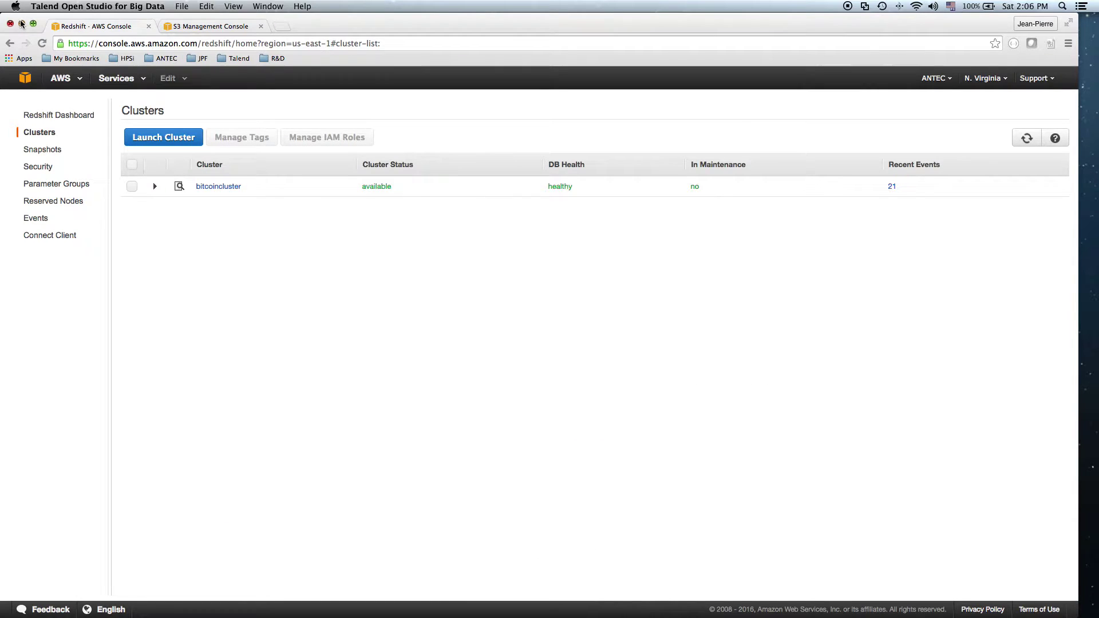
pyautogui.click(155, 189)
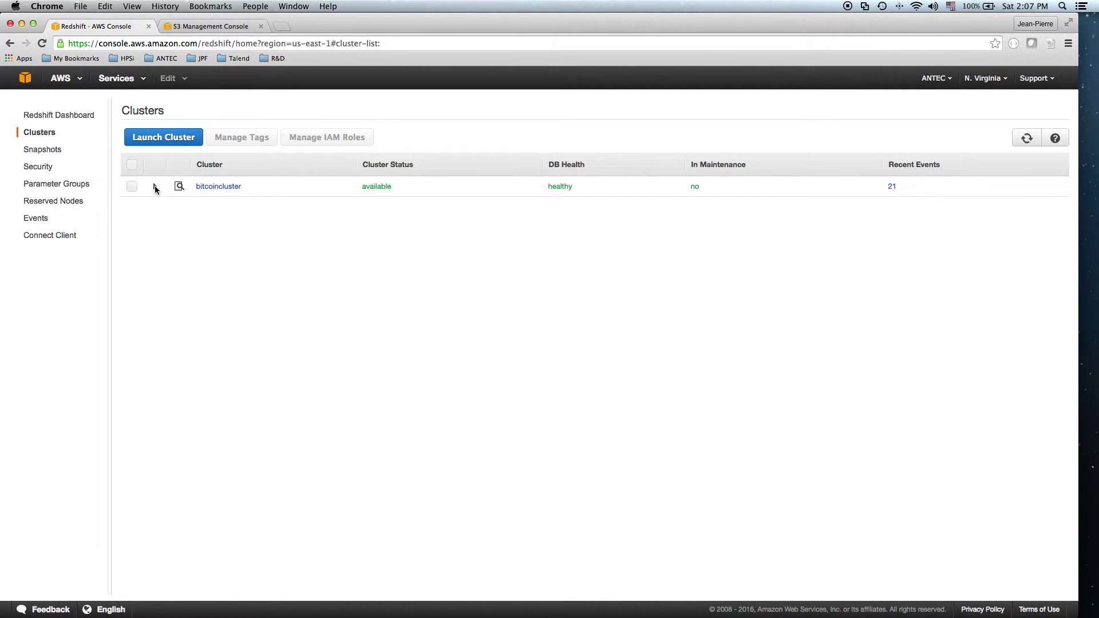
pyautogui.click(155, 187)
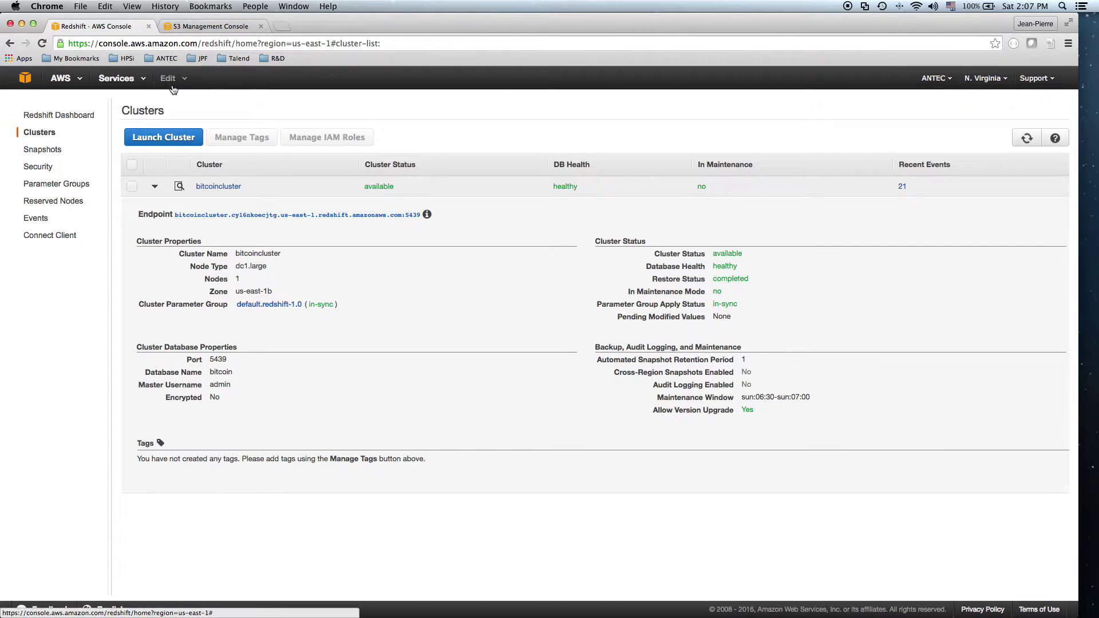
# Step: Open the gdxtrades file from the antecbitcoin S3 bucket, look through its trade records, and close the file
pyautogui.click(203, 25)
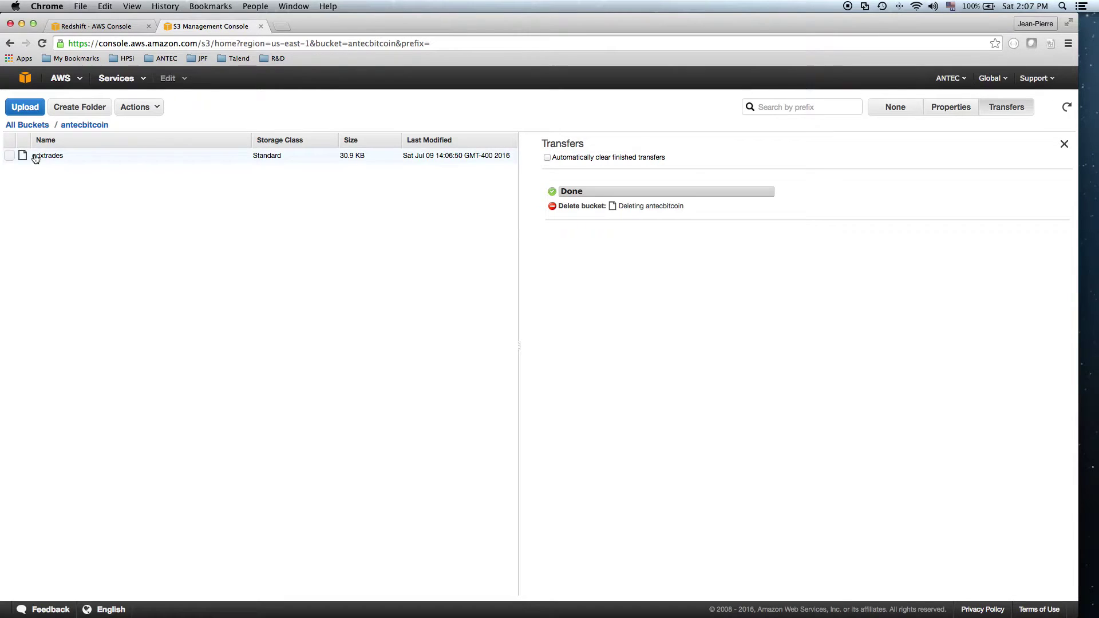
pyautogui.click(35, 159)
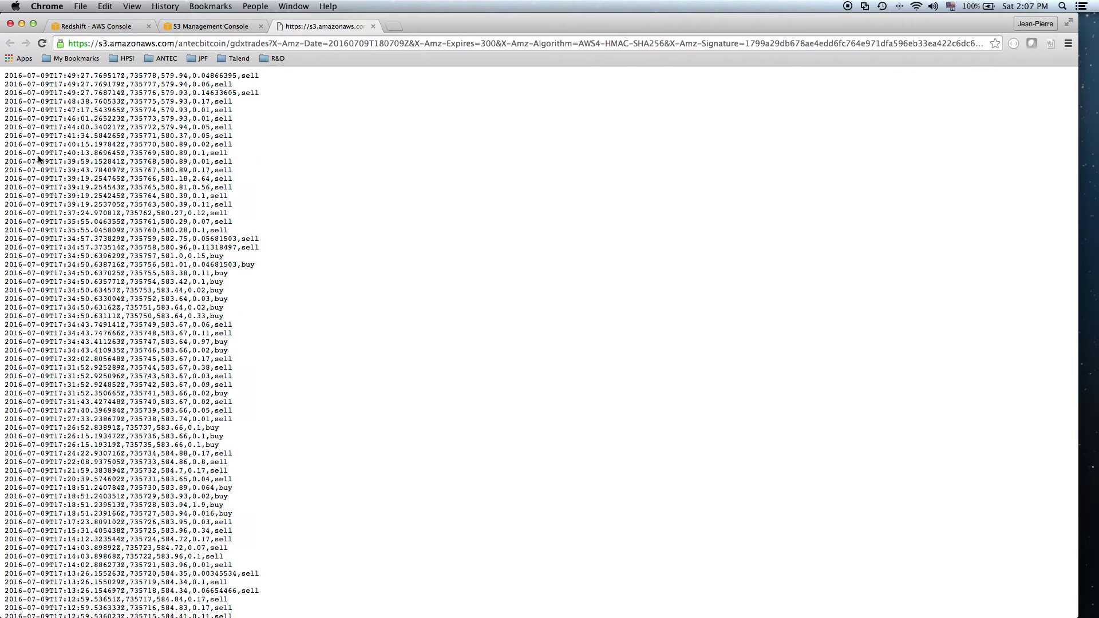
pyautogui.scroll(-10, 176, 197)
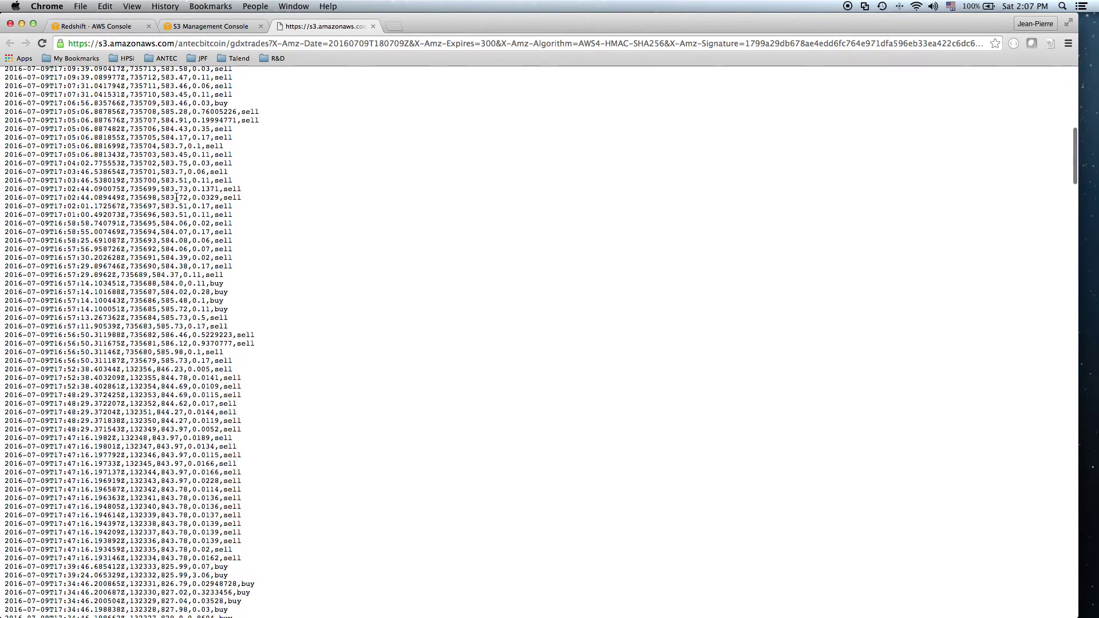
pyautogui.scroll(10, 176, 197)
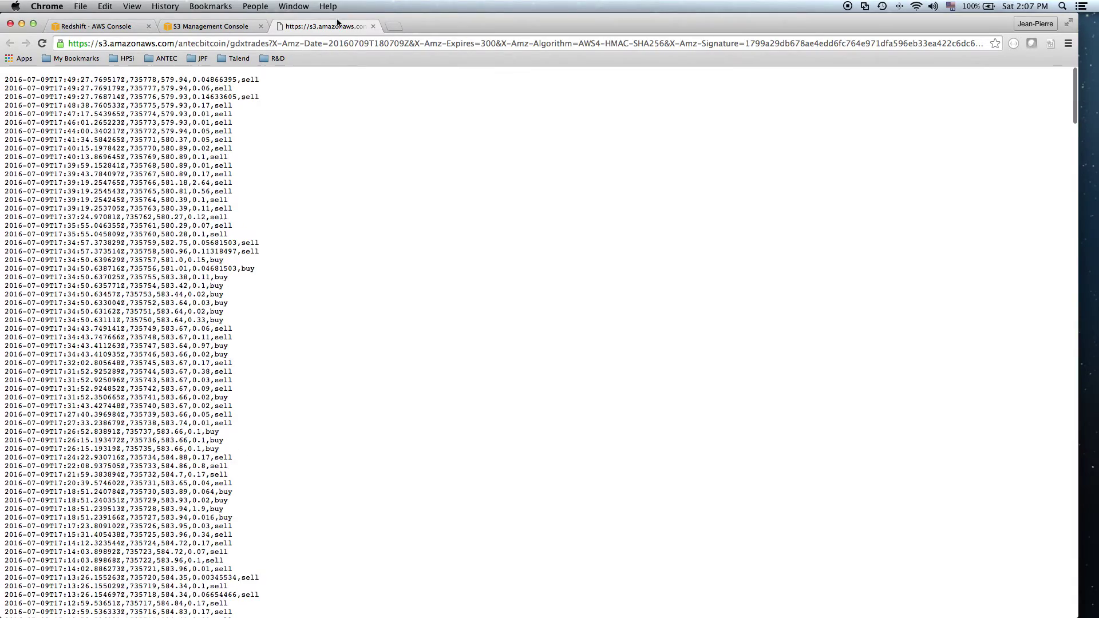
pyautogui.click(373, 26)
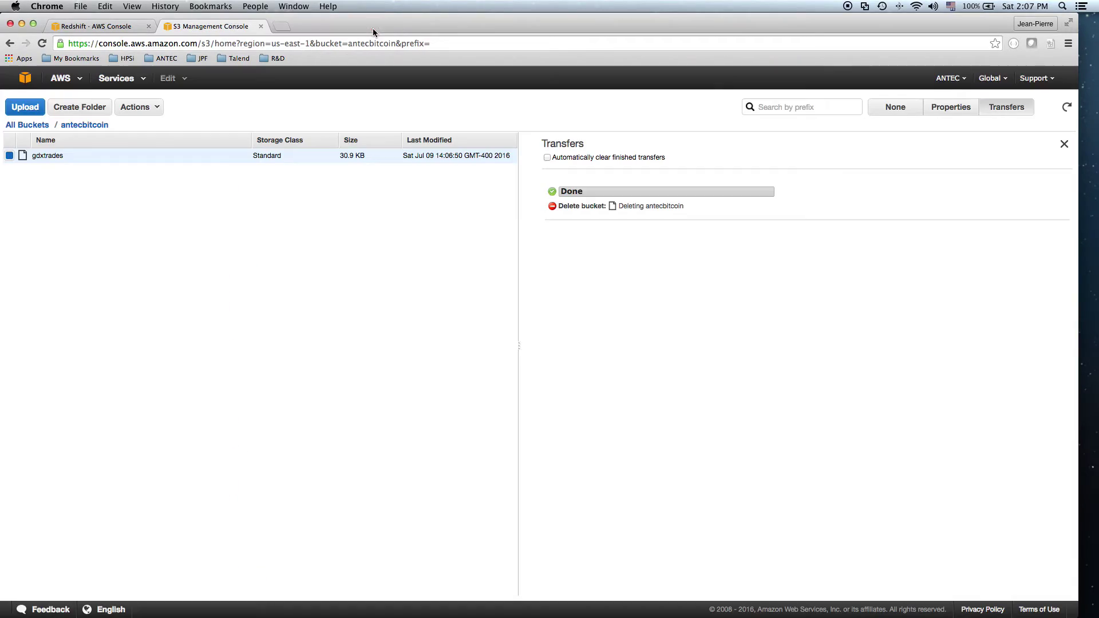
# Step: Review the bitcoincluster details in the Redshift console, and switch to SQuirreL SQL Client to connect to the Aws_Redshift alias
pyautogui.click(92, 28)
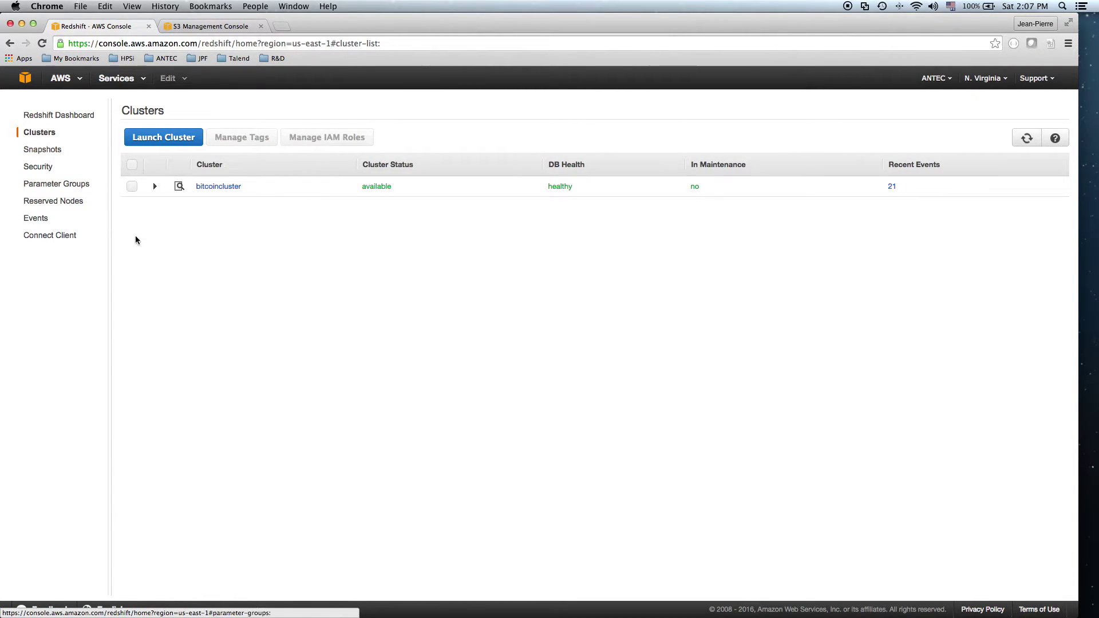
pyautogui.click(155, 186)
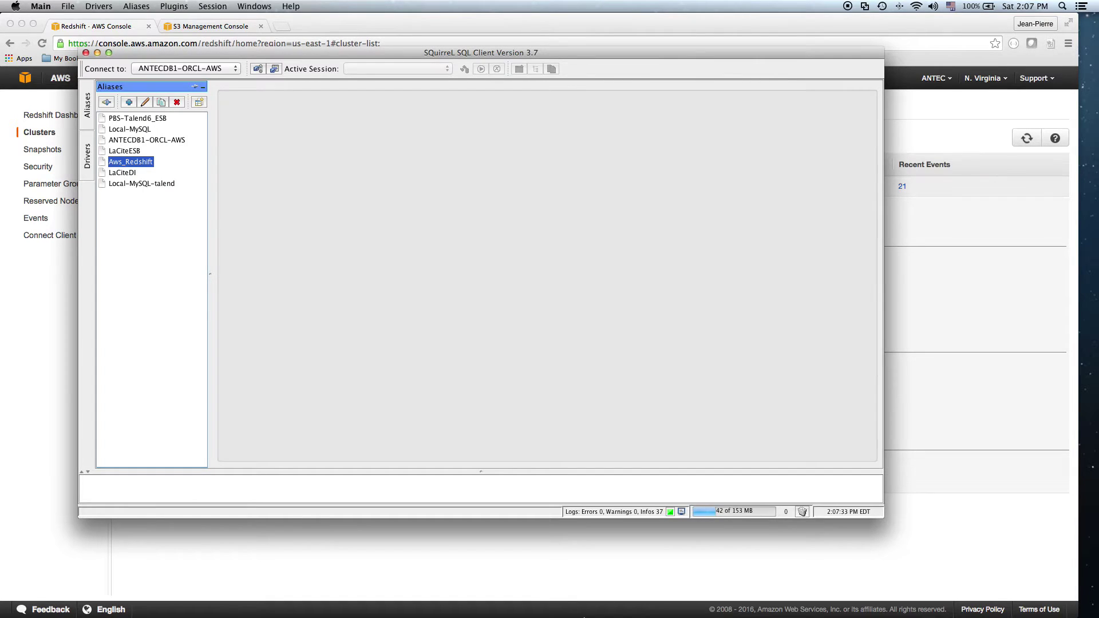
pyautogui.click(106, 102)
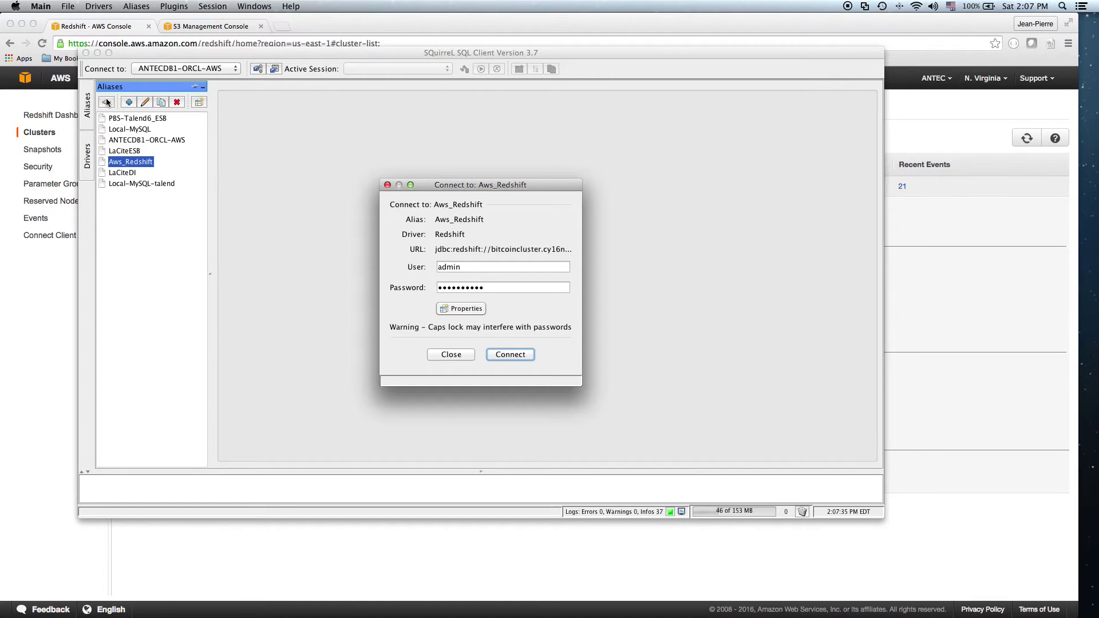
pyautogui.click(509, 356)
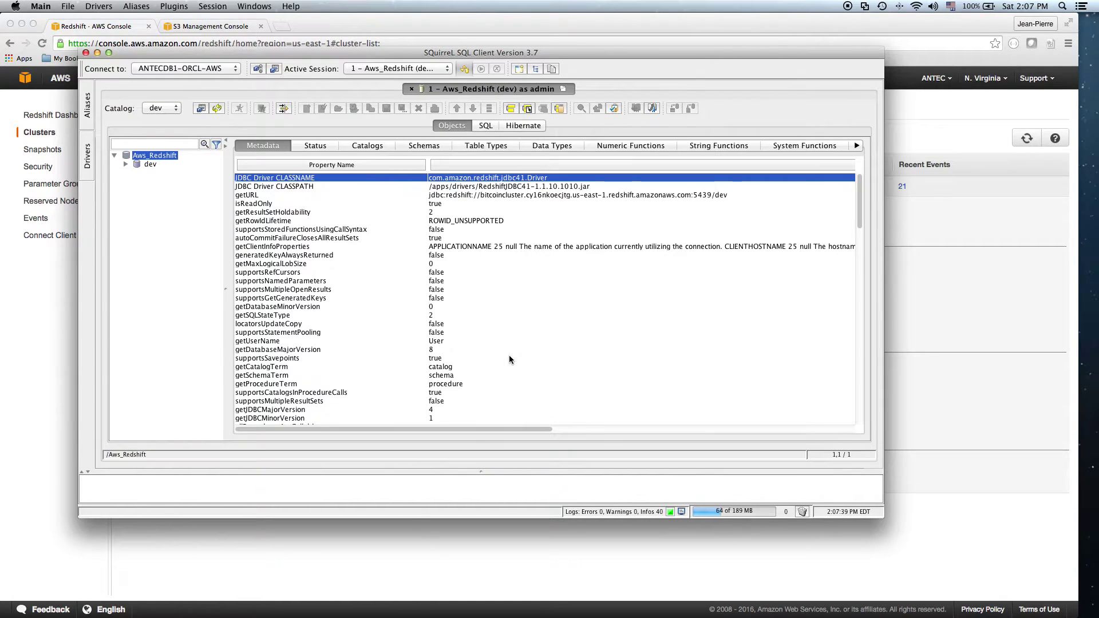
# Step: Browse the dev database's public schema to its tables and select the trades table
pyautogui.click(125, 165)
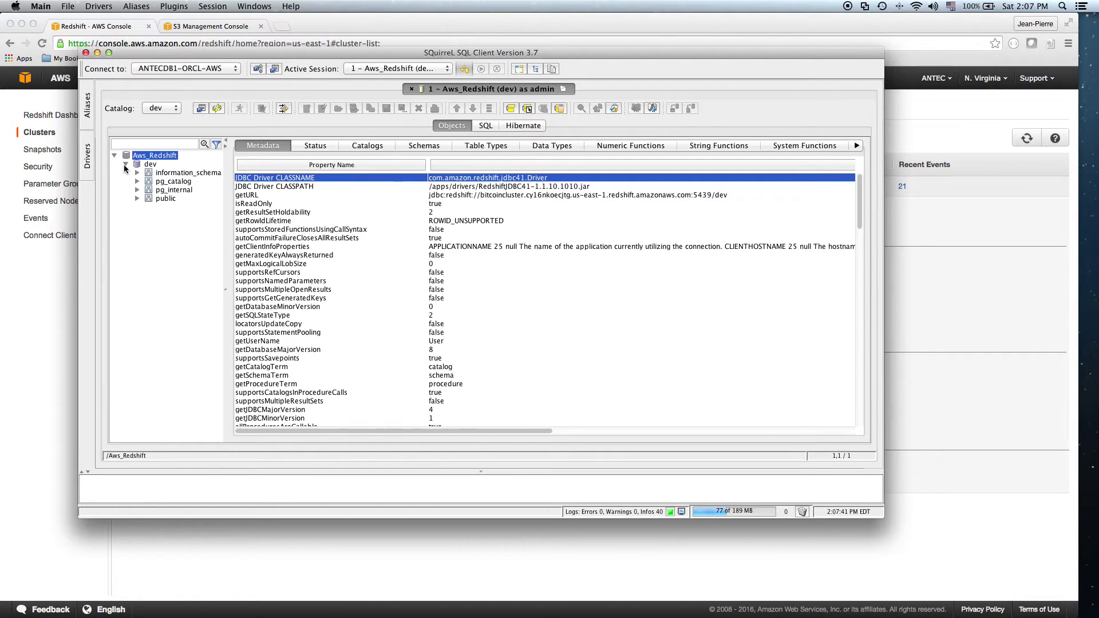
pyautogui.click(136, 199)
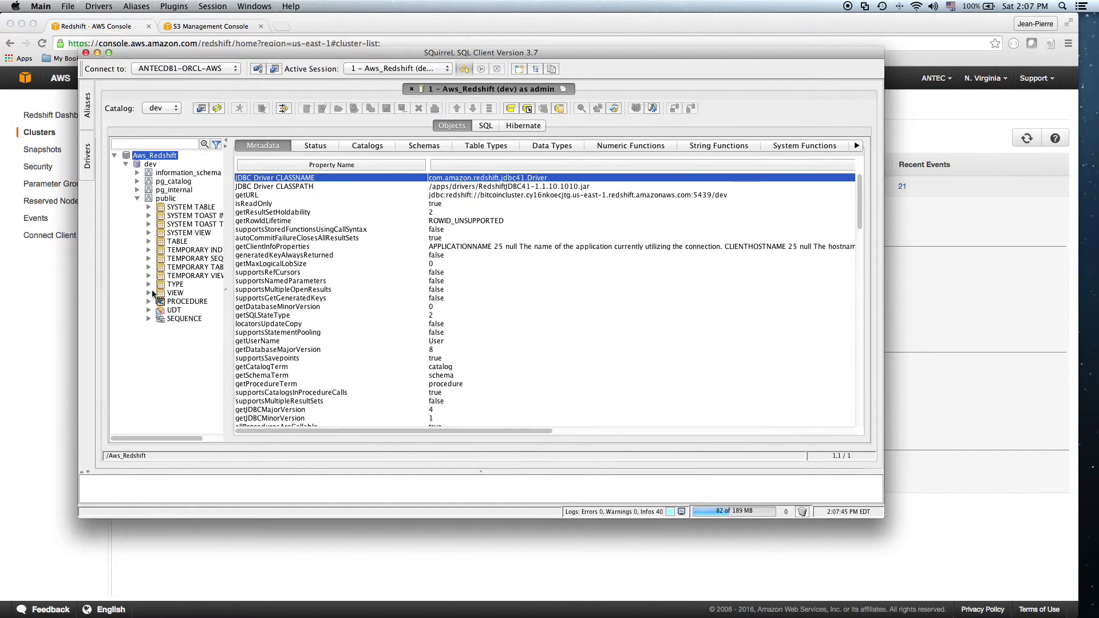
pyautogui.click(149, 241)
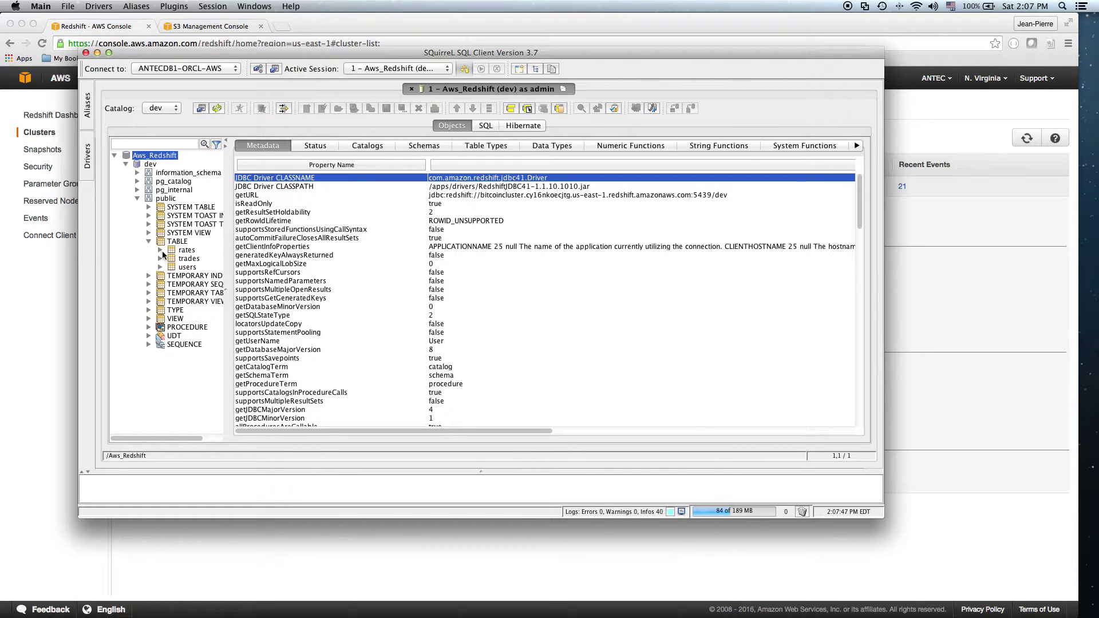
pyautogui.click(161, 259)
pyautogui.click(176, 259)
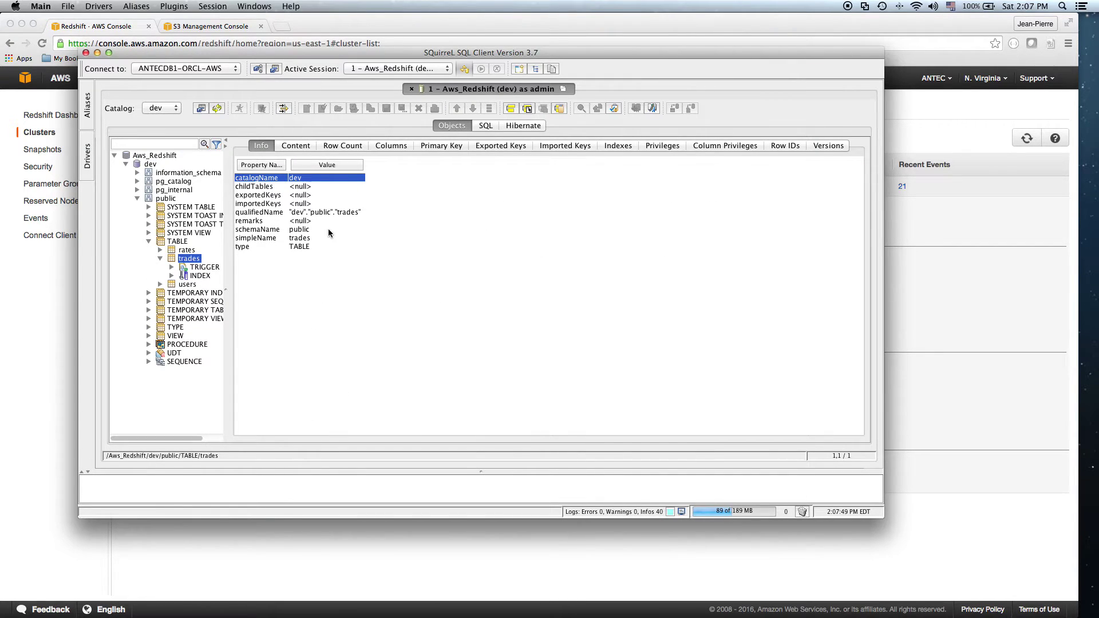
# Step: Check the row count and content of the trades table, and close SQuirreL together with the Aws_Redshift session
pyautogui.click(343, 146)
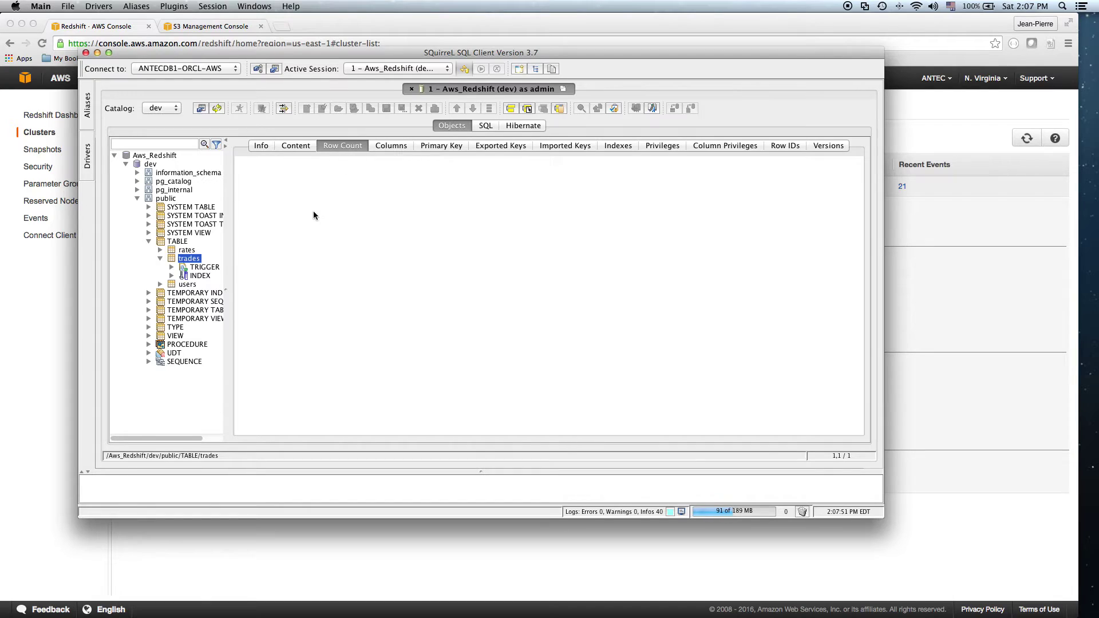
pyautogui.click(292, 147)
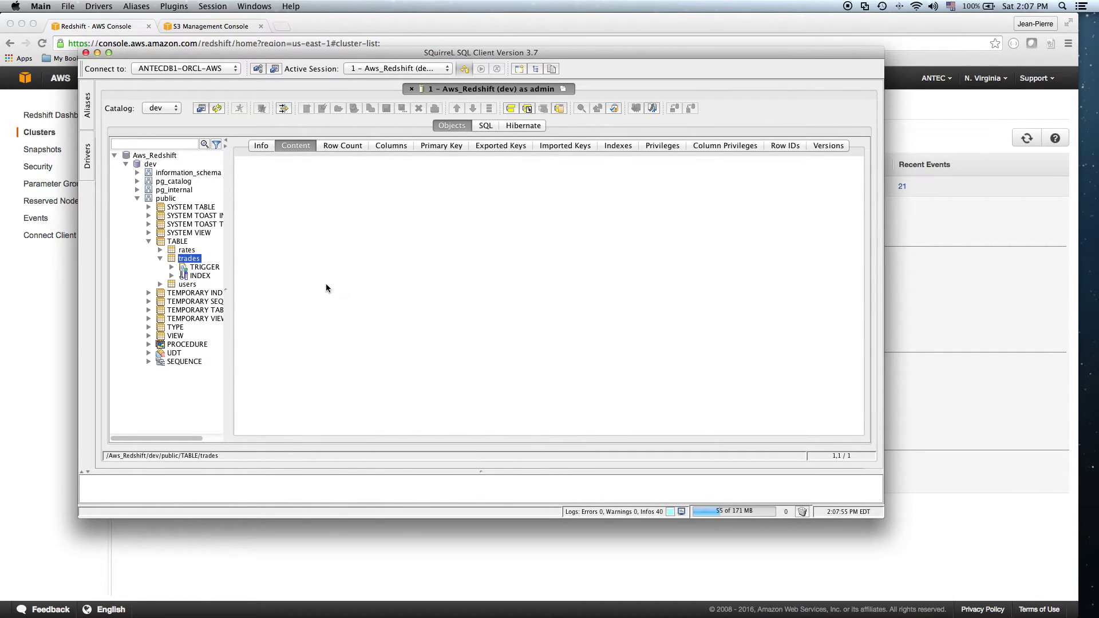
pyautogui.scroll(-10, 476, 312)
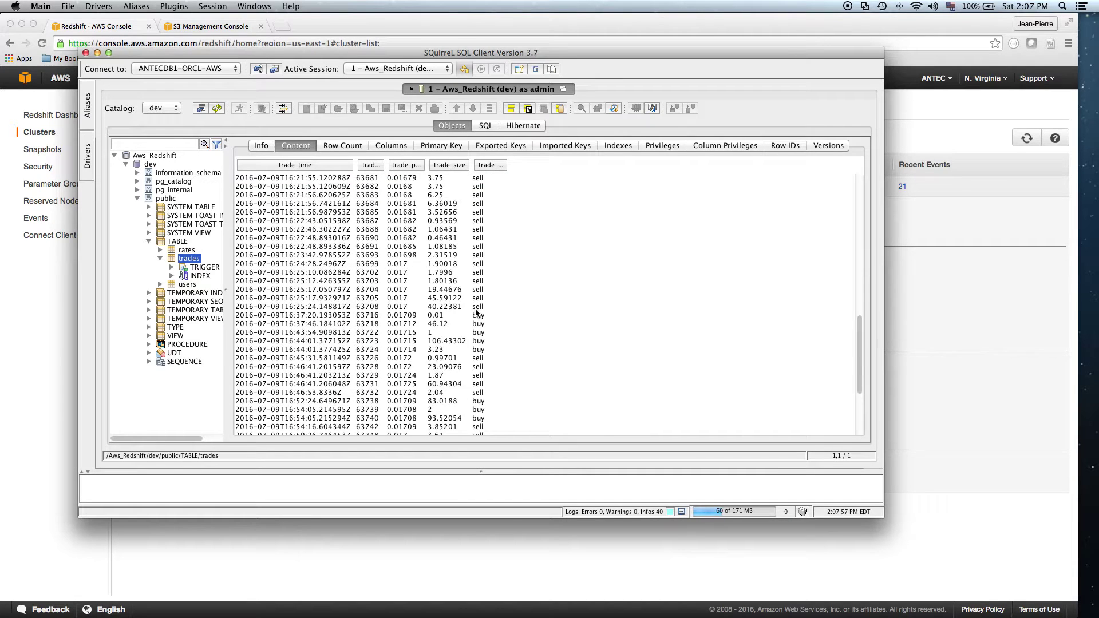
pyautogui.scroll(10, 476, 312)
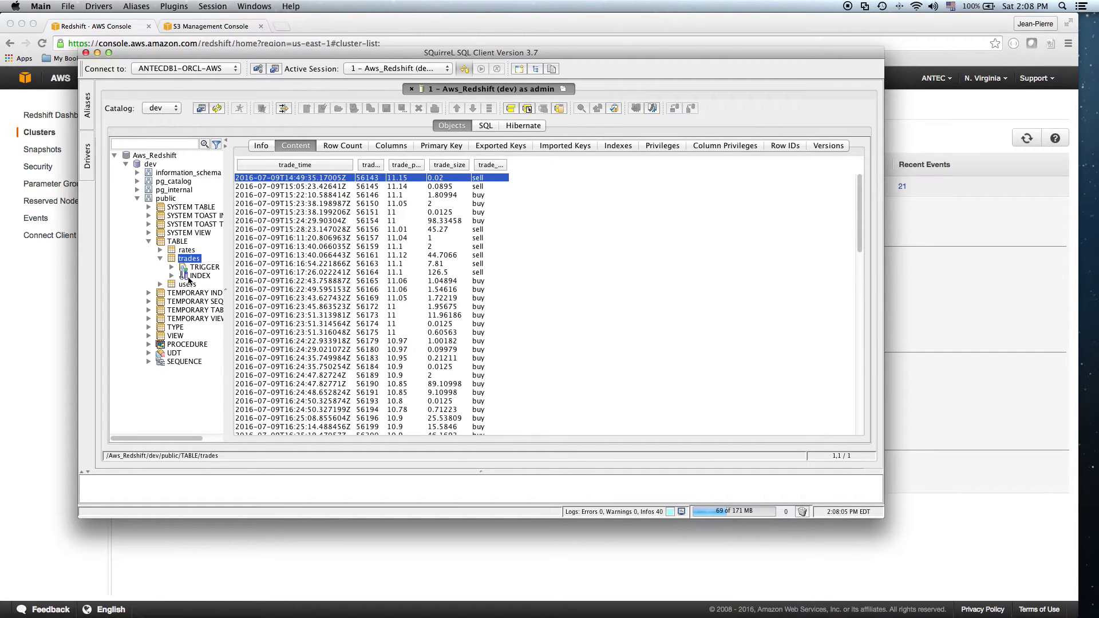
pyautogui.click(86, 52)
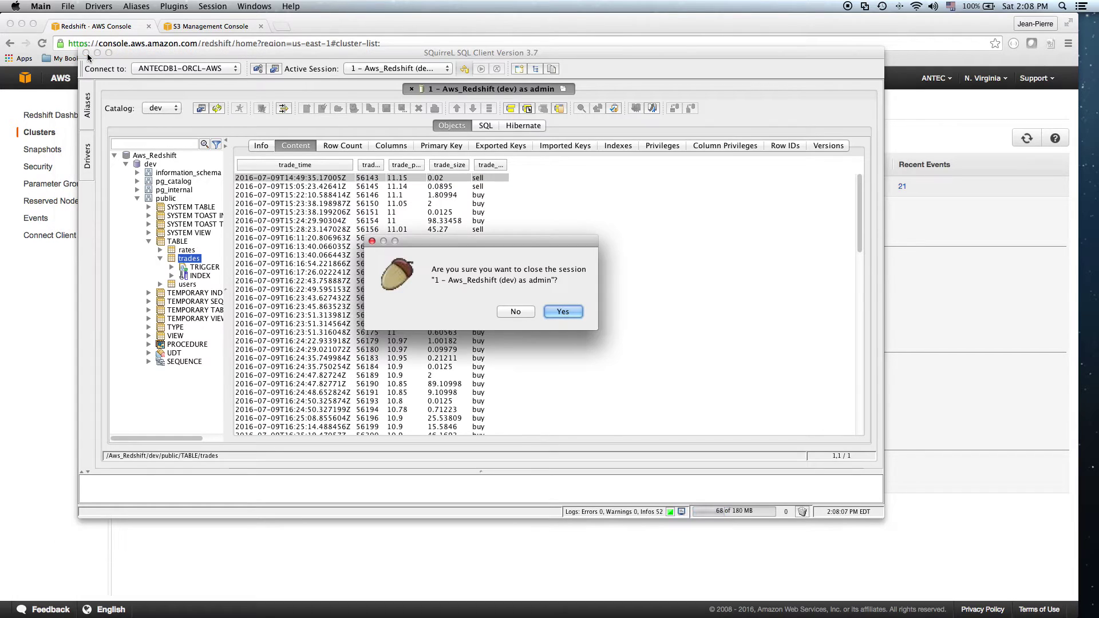
pyautogui.click(562, 312)
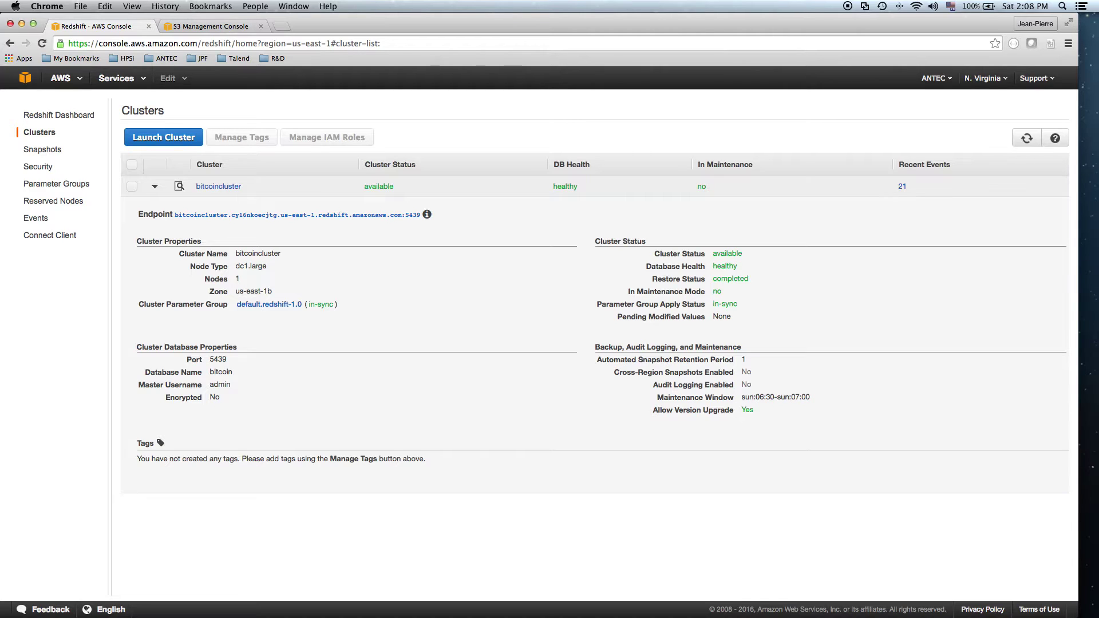
# Step: Switch to Talend Open Studio, close the Step 4 job, and open the Step_5_manageRedshiftCluster job
pyautogui.press('super+Tab')
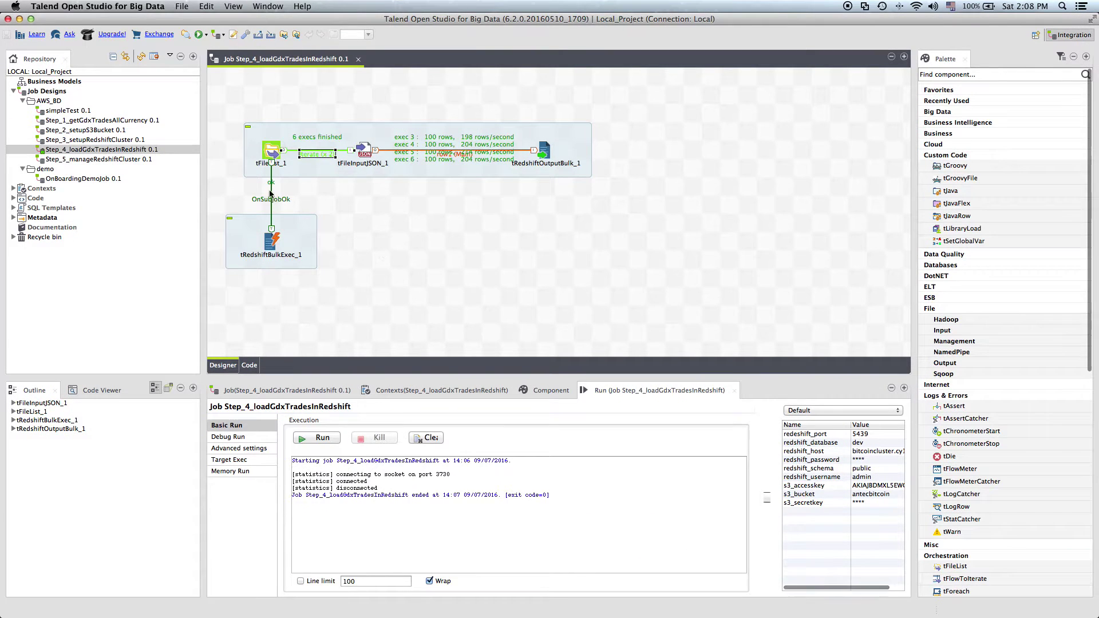
pyautogui.click(358, 60)
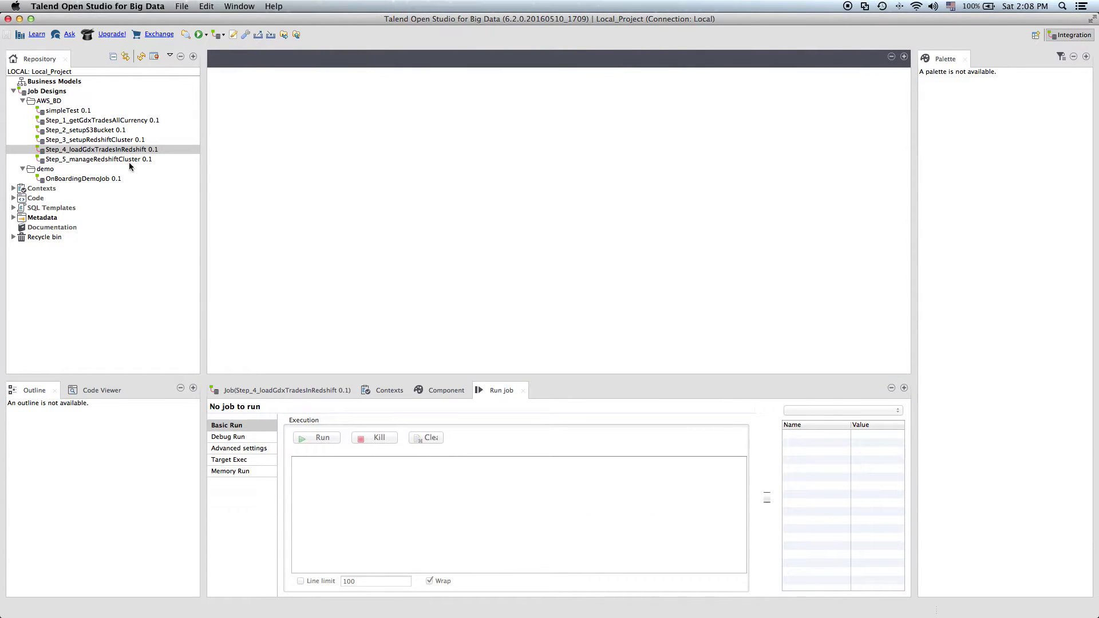
pyautogui.click(127, 160)
pyautogui.doubleClick(126, 159)
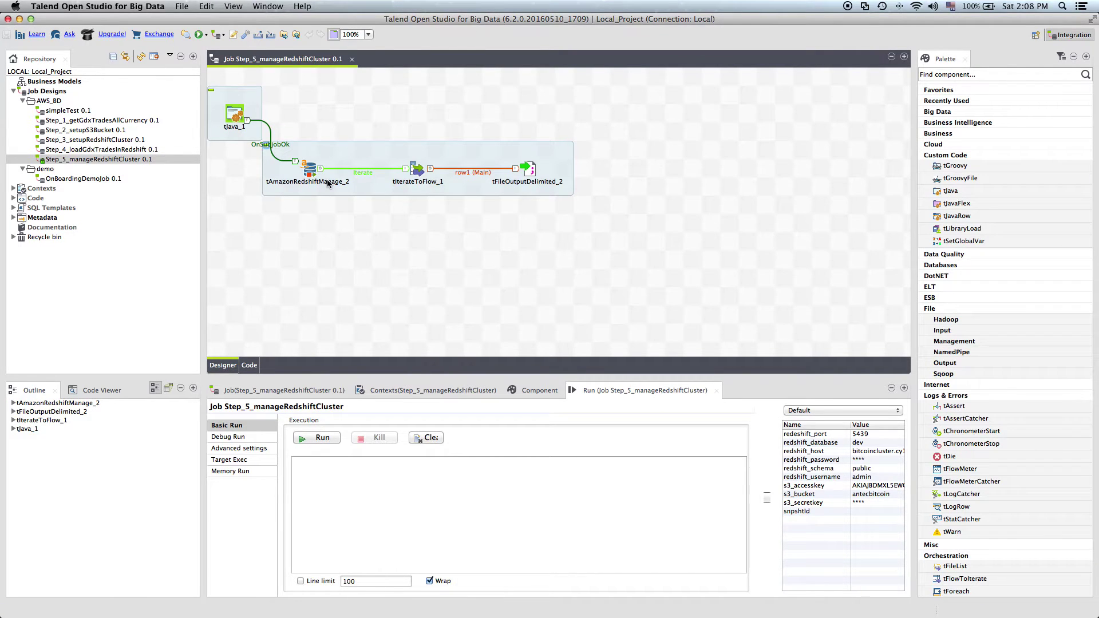
# Step: Check the delete-cluster and snapshot settings of tAmazonRedshiftManage_2, and run the Step 5 job
pyautogui.click(314, 171)
pyautogui.click(539, 391)
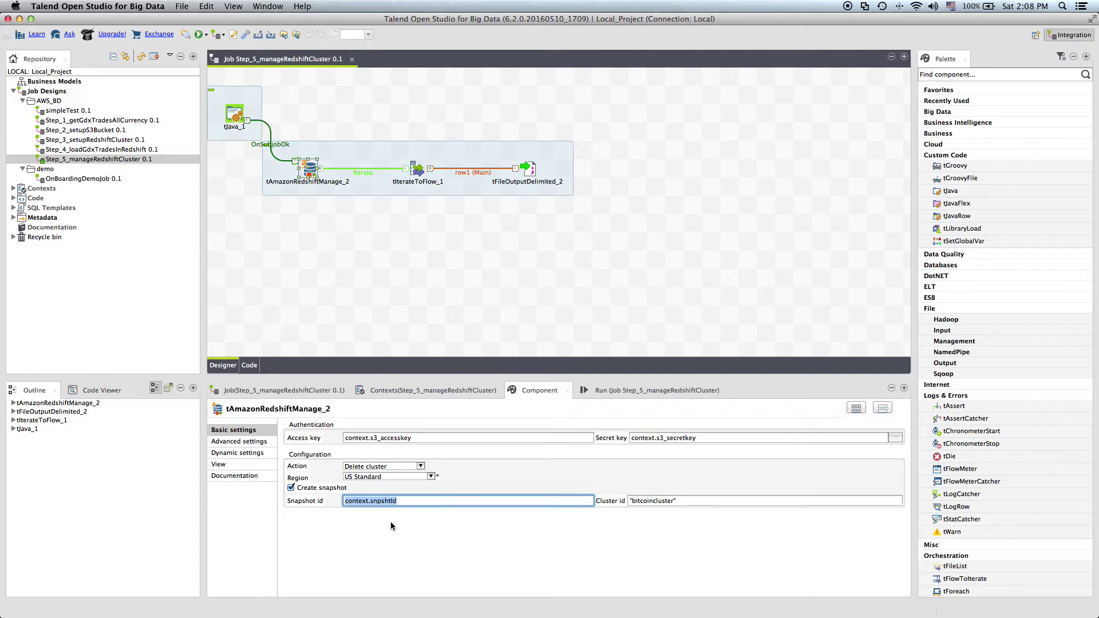
pyautogui.click(609, 390)
pyautogui.click(315, 439)
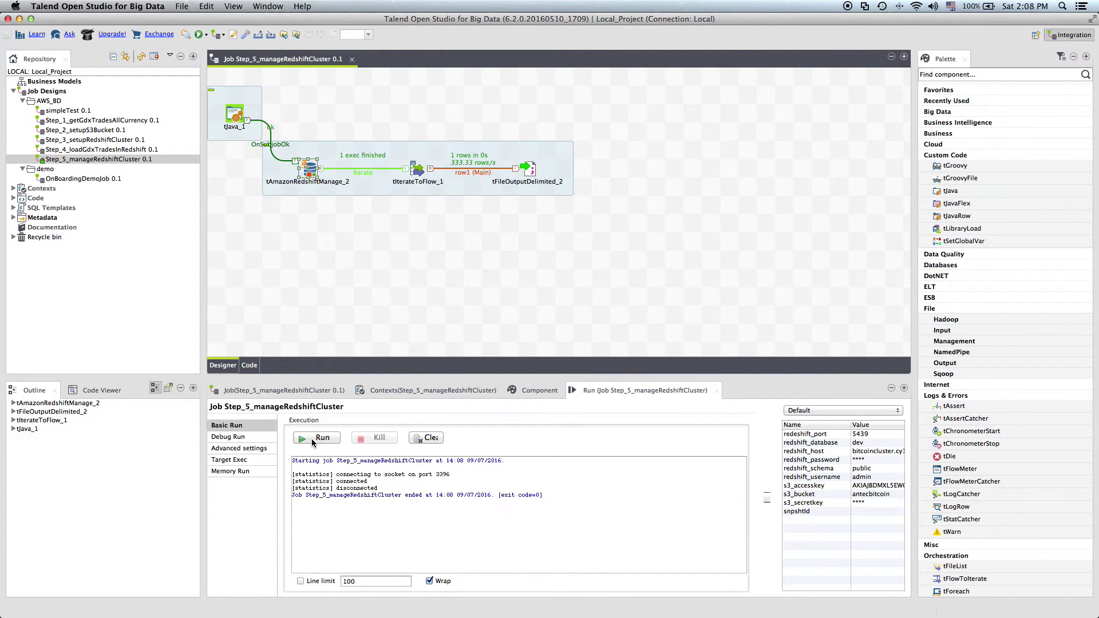
# Step: Switch to Chrome, refresh the Redshift cluster list to check bitcoincluster's status, and view the snapshot list
pyautogui.click(20, 21)
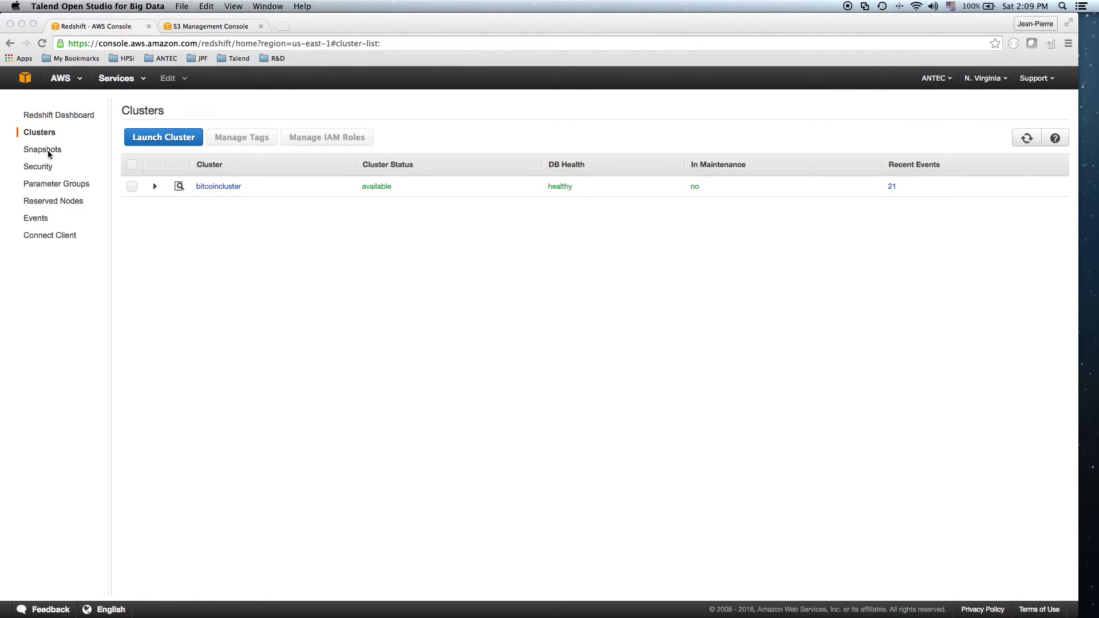
pyautogui.click(1025, 139)
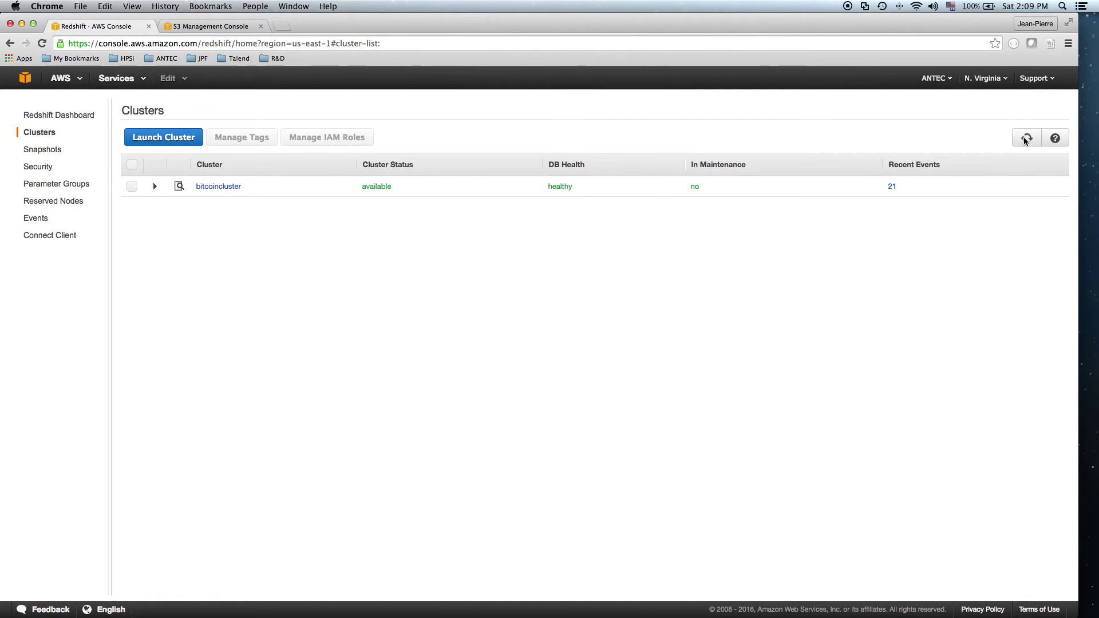
pyautogui.click(1026, 139)
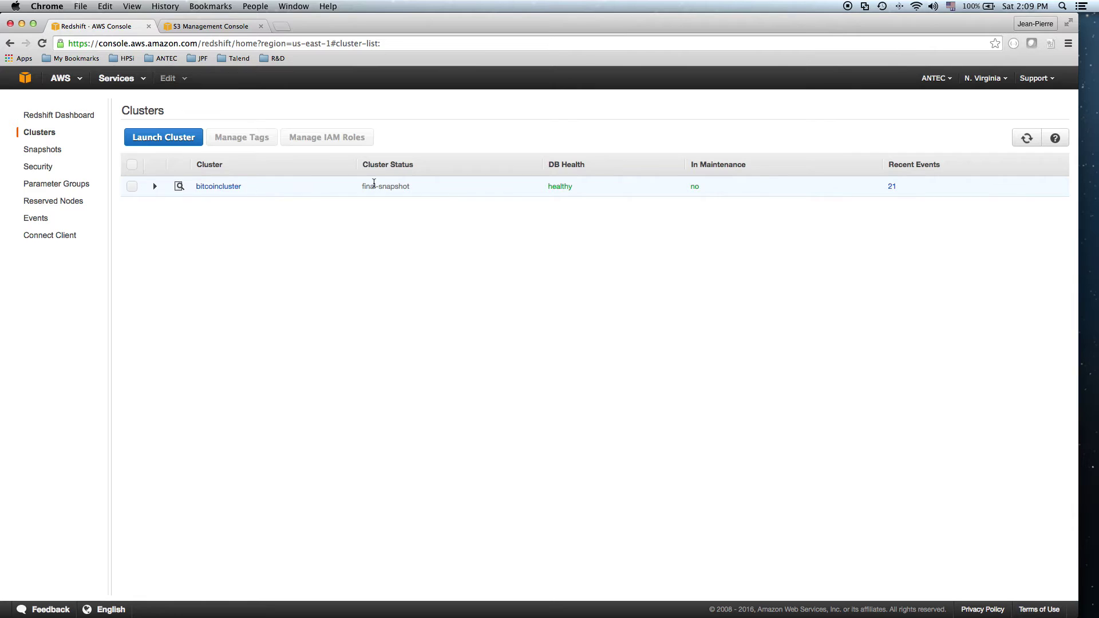
pyautogui.click(47, 151)
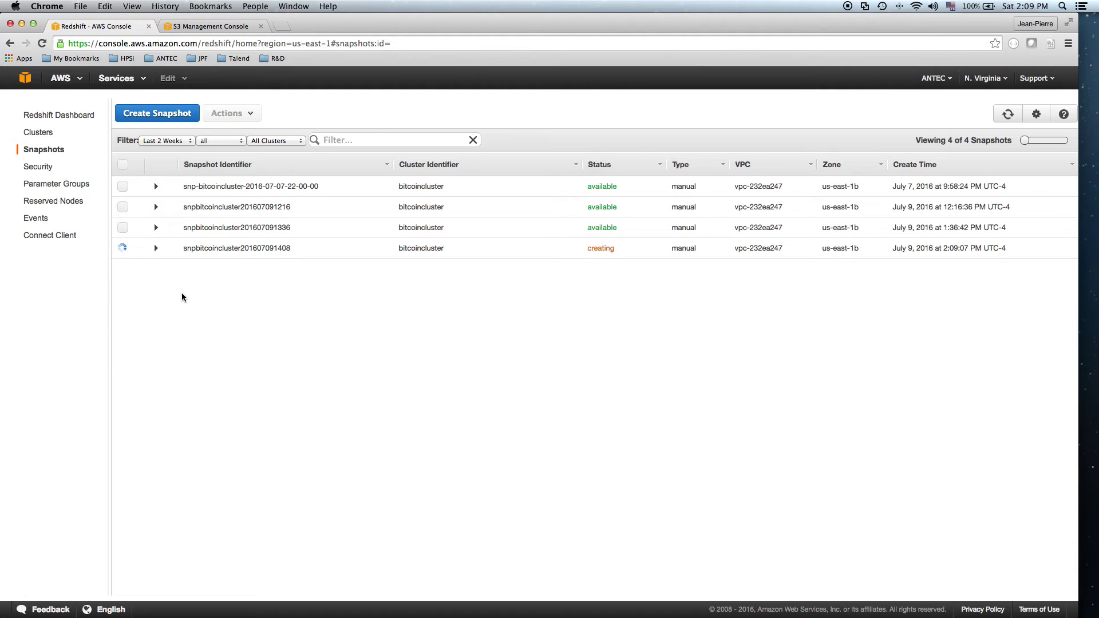
pyautogui.click(48, 135)
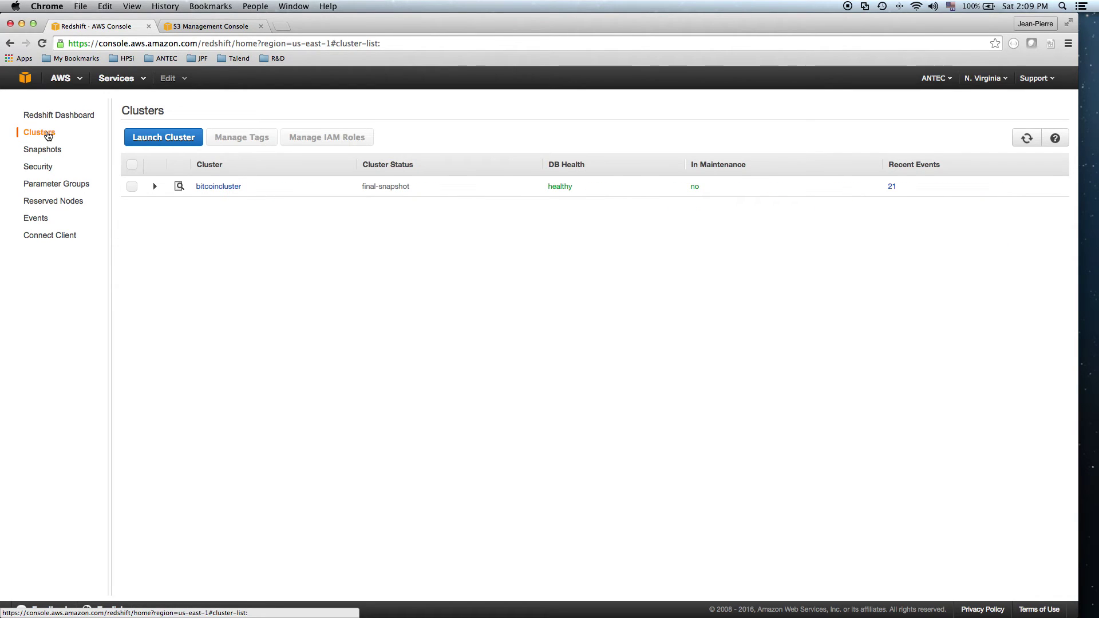
pyautogui.click(154, 186)
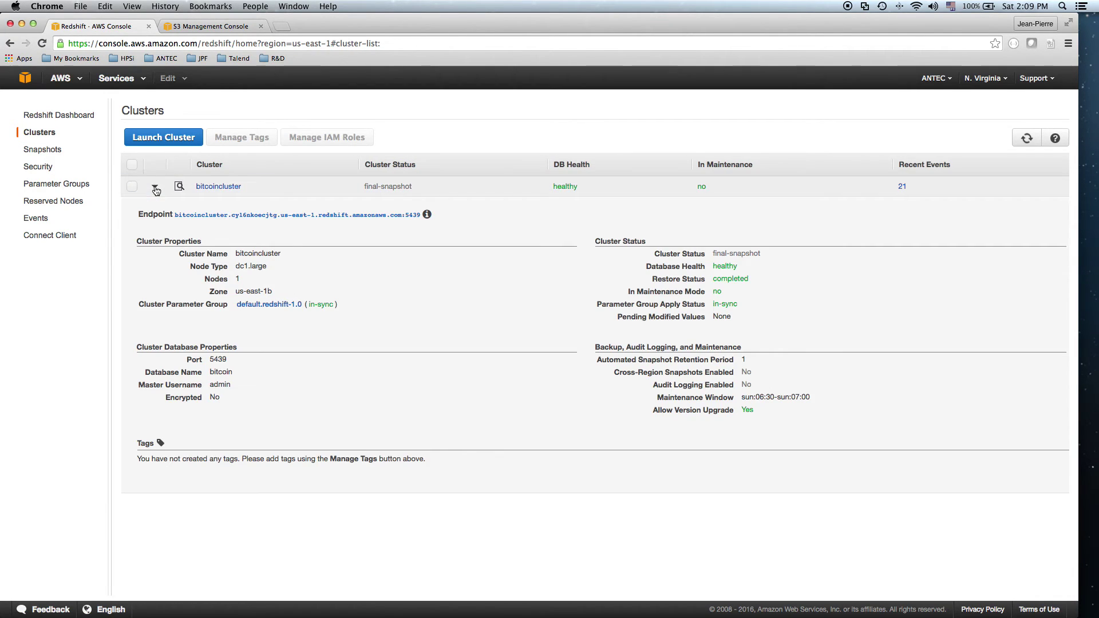
pyautogui.click(44, 150)
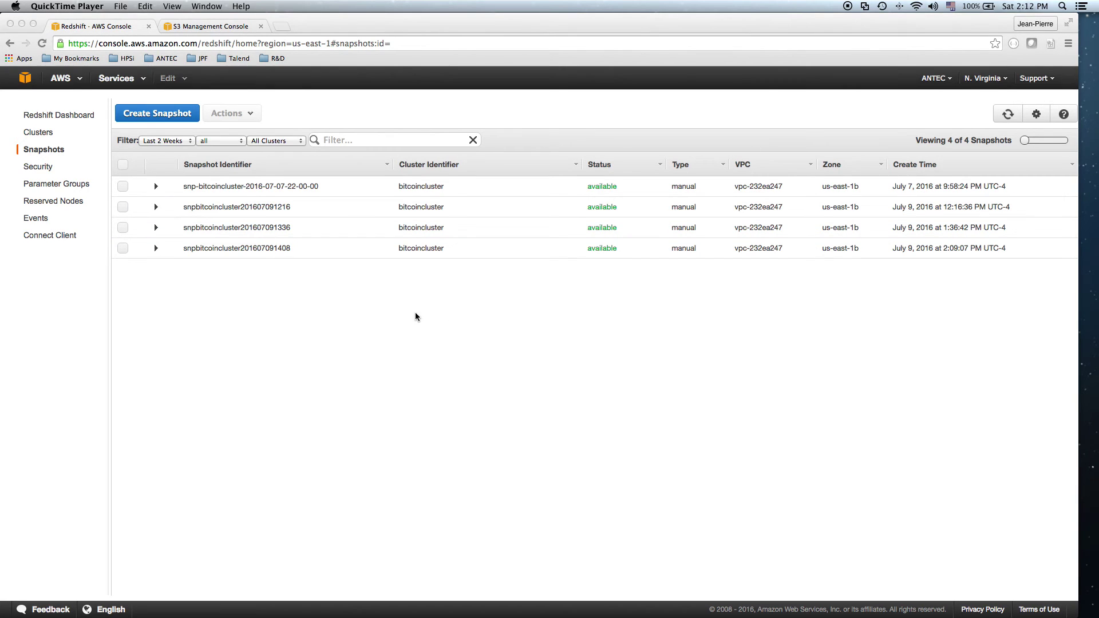
pyautogui.click(1005, 116)
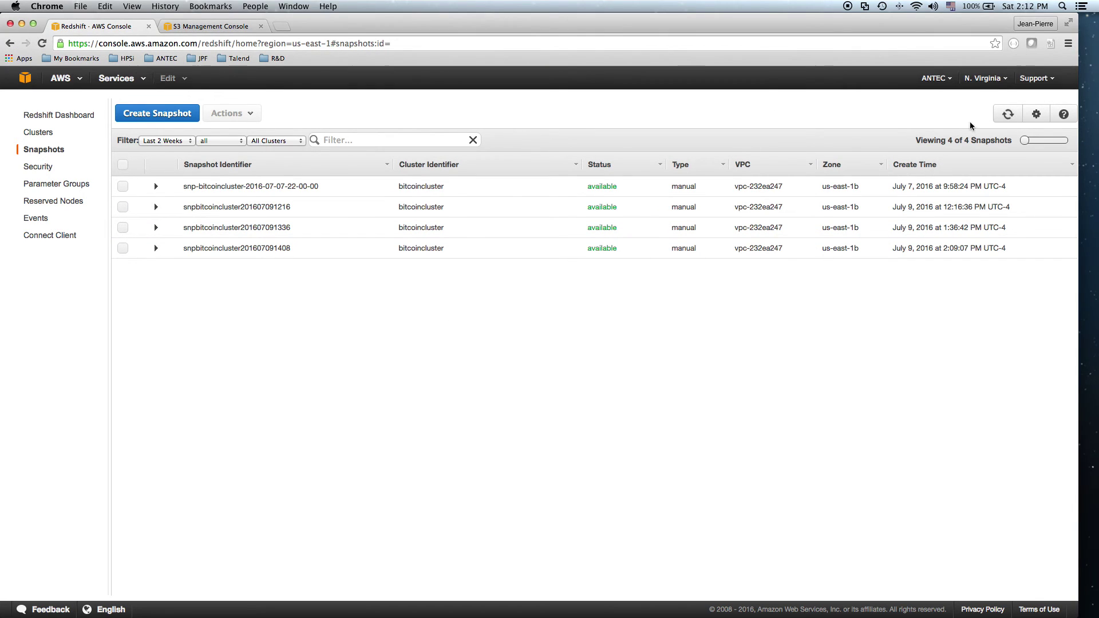
# Step: Refresh the Redshift cluster list and expand bitcoincluster to check its current cluster status
pyautogui.click(46, 133)
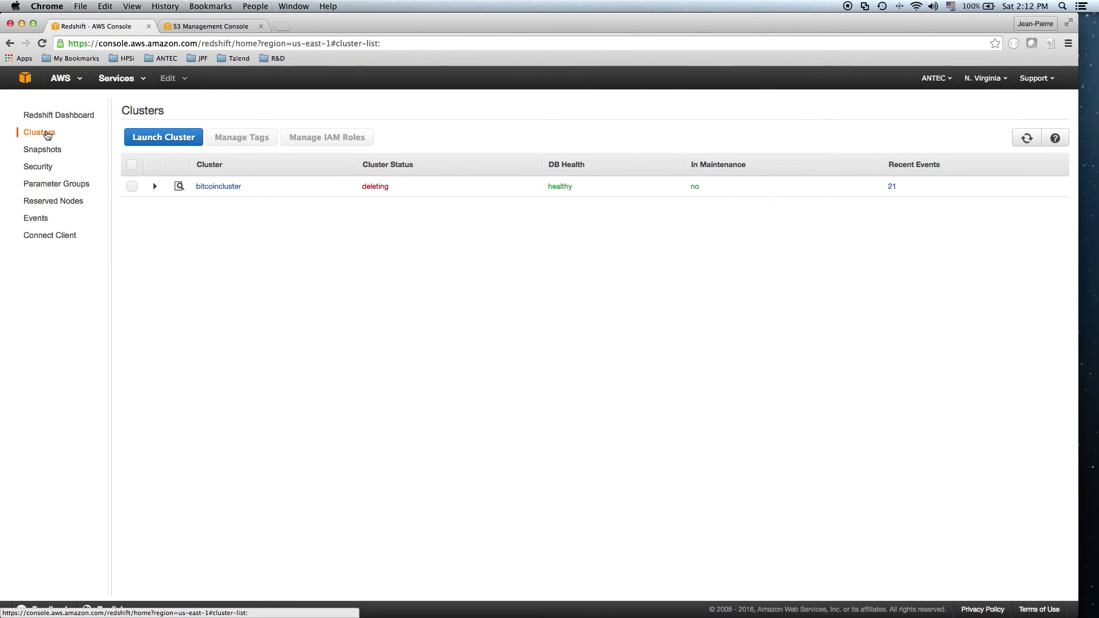
pyautogui.click(1025, 139)
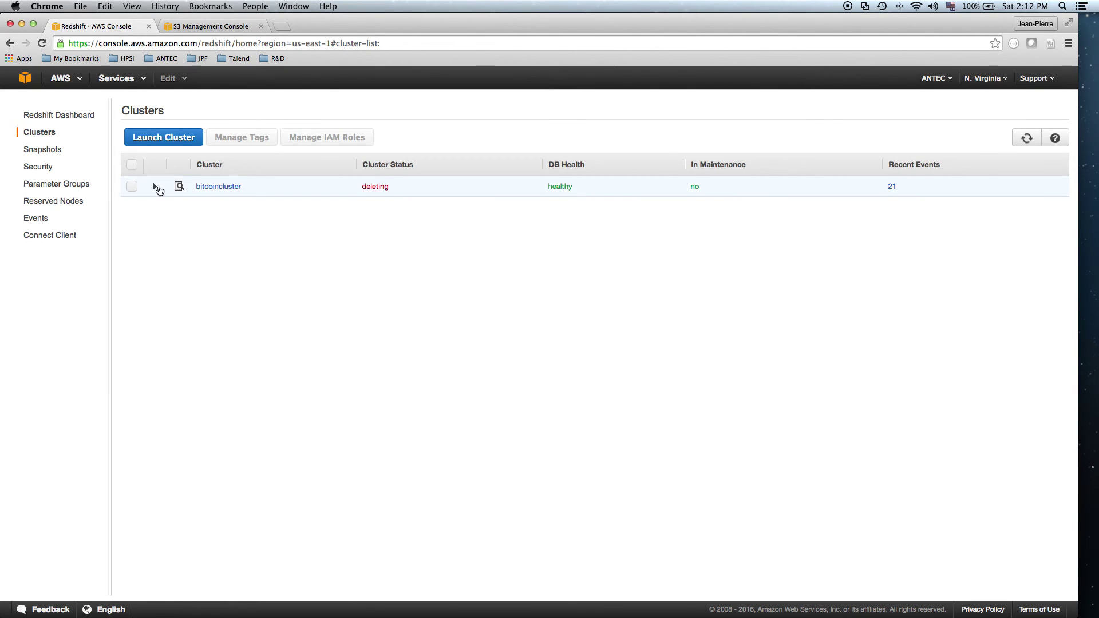
pyautogui.click(156, 189)
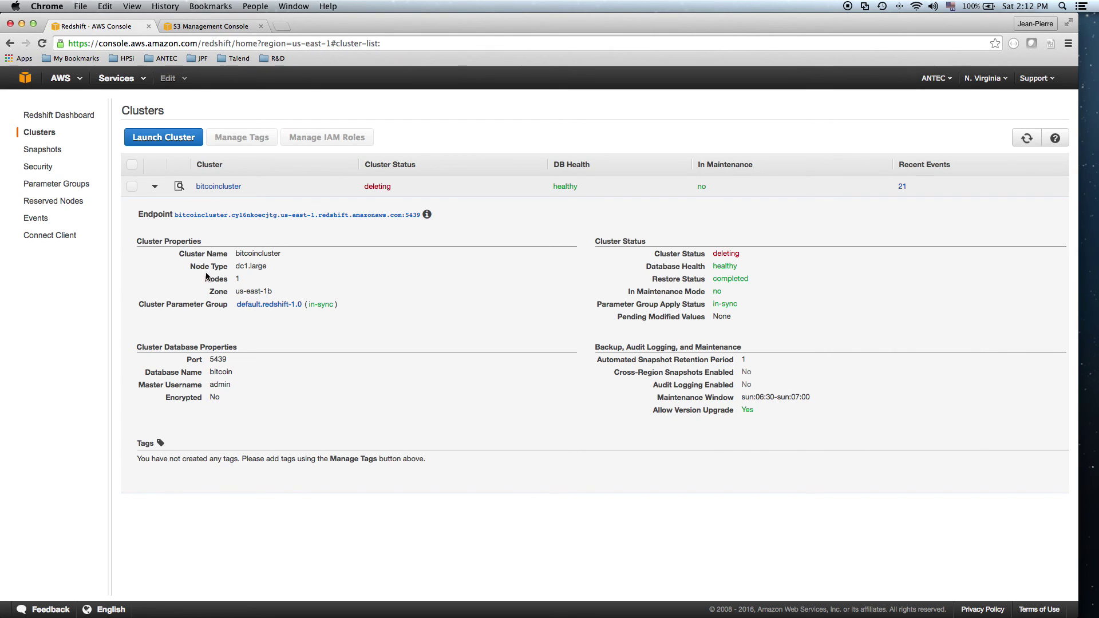